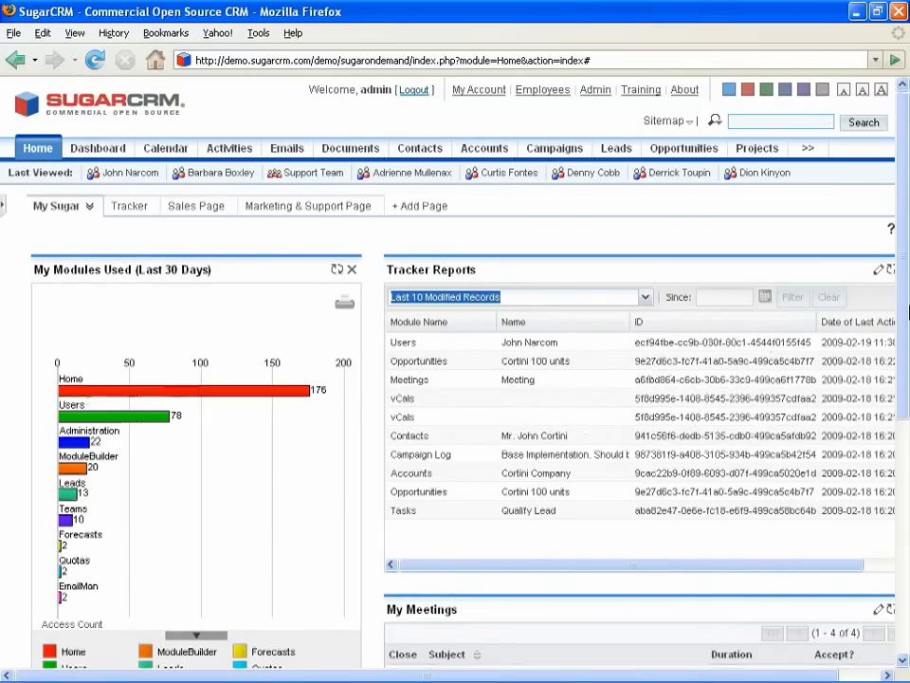
# Step: Open the field list of the Accounts module in Studio from the administration area
pyautogui.click(589, 95)
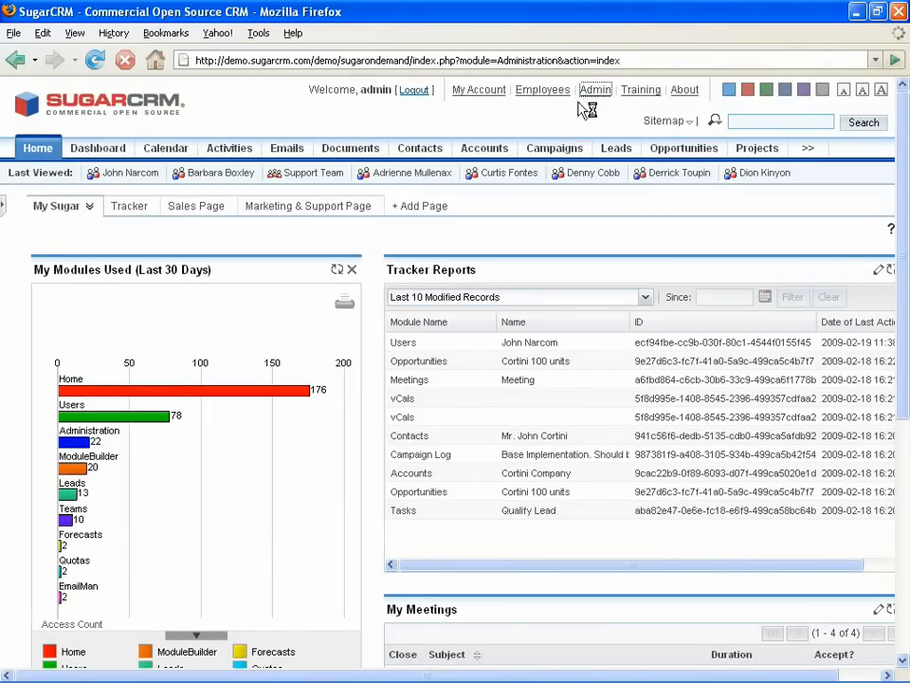
pyautogui.moveTo(905, 122); pyautogui.dragTo(906, 372)
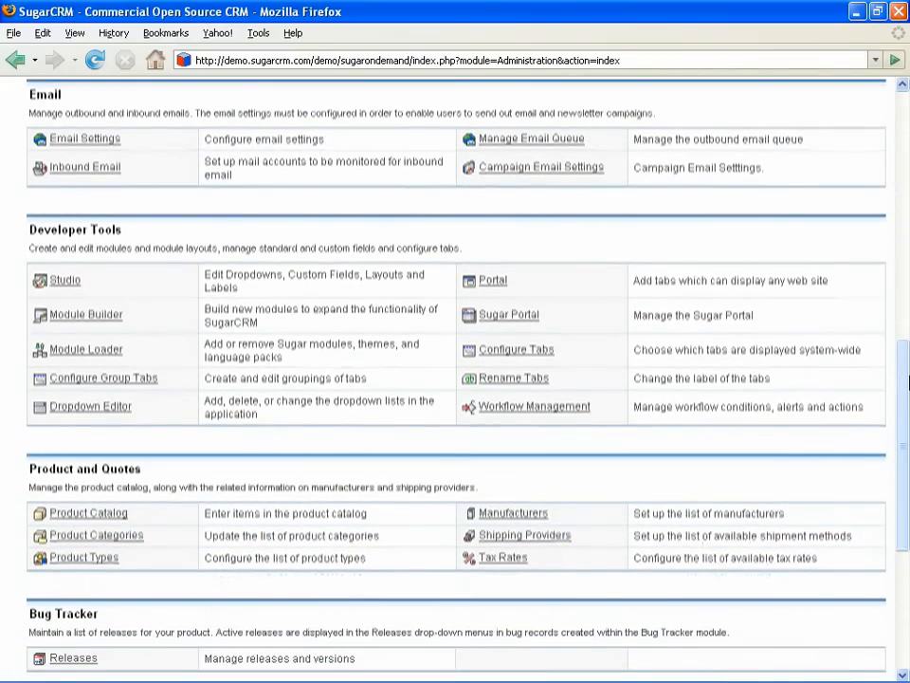
pyautogui.click(67, 281)
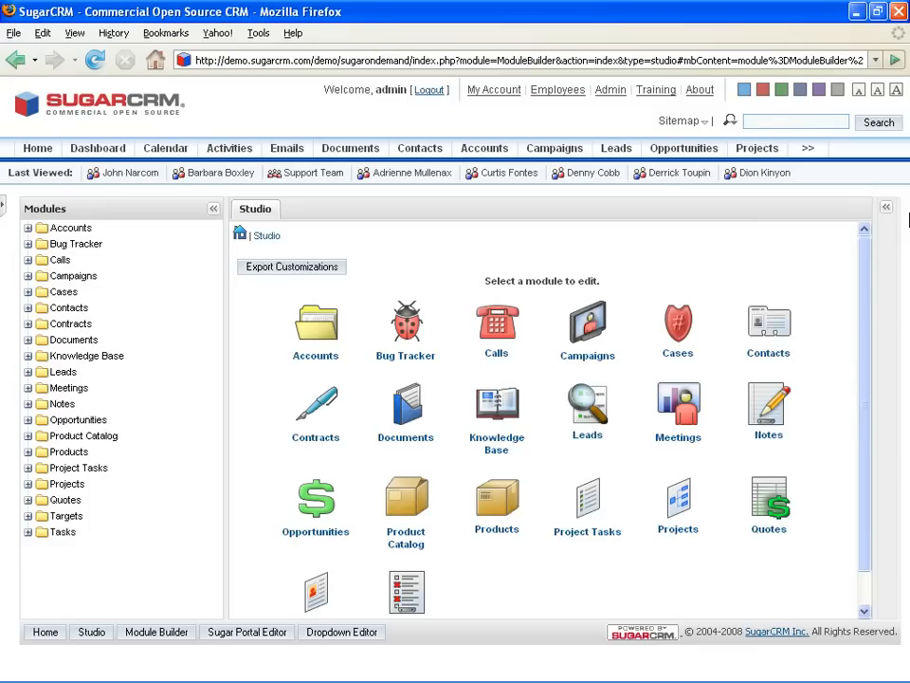
pyautogui.click(327, 338)
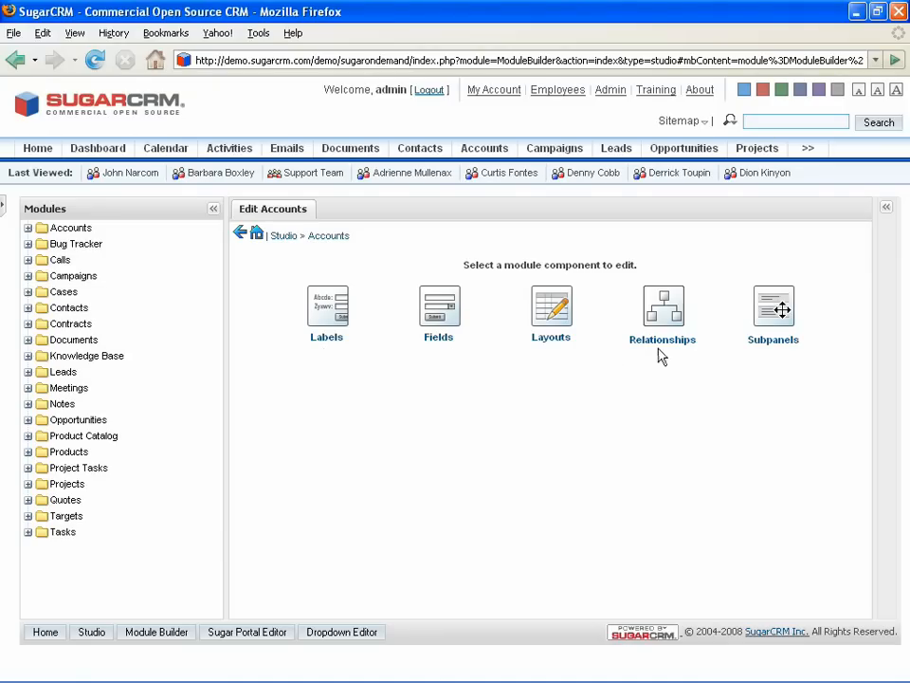
pyautogui.click(440, 339)
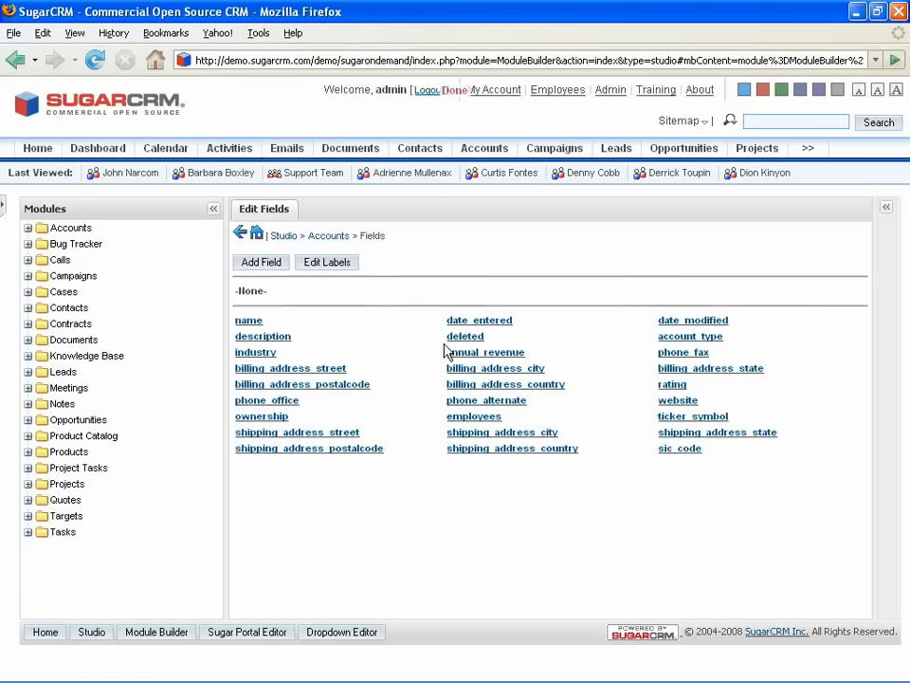
# Step: Start a new IFrame field for the Accounts module and name it google_maps
pyautogui.click(284, 269)
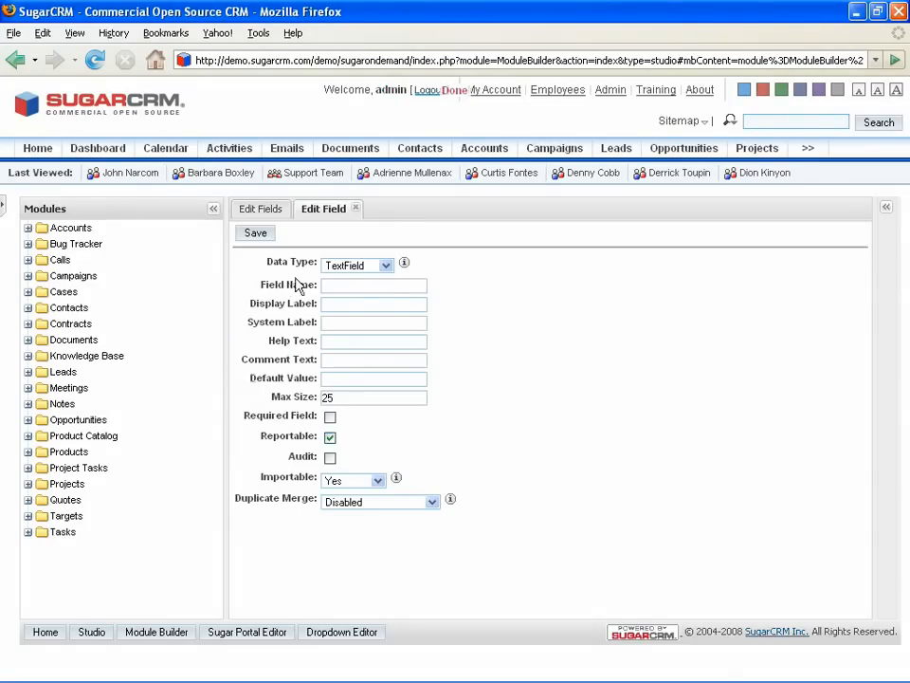
pyautogui.click(387, 268)
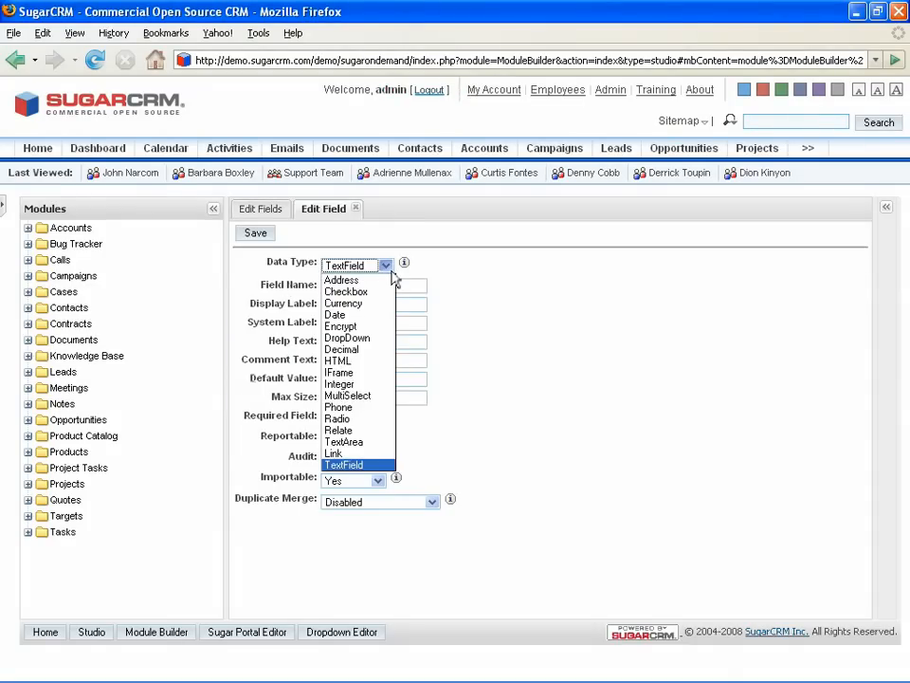
pyautogui.click(394, 374)
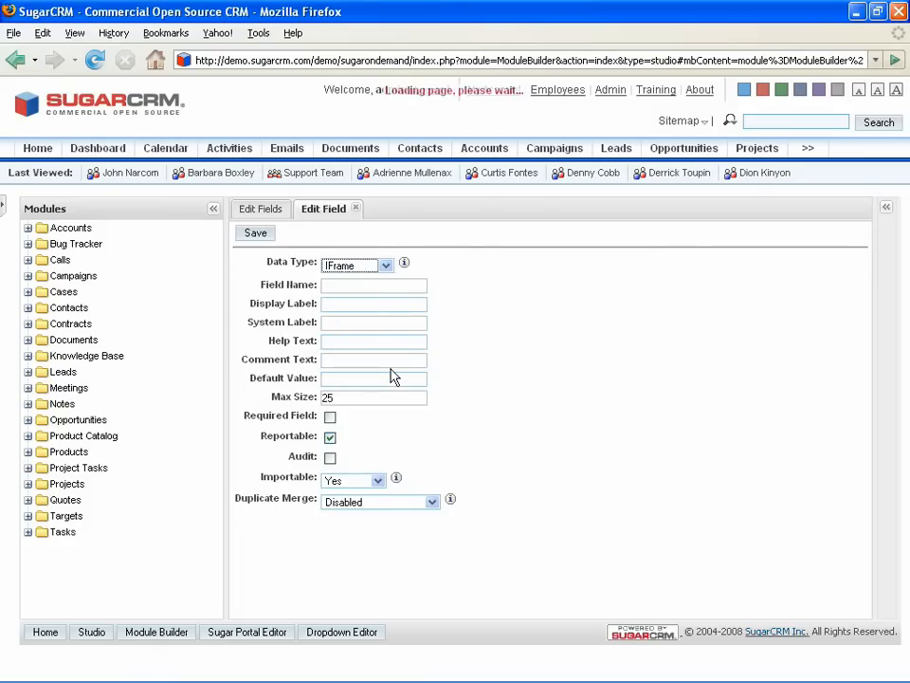
pyautogui.click(385, 286)
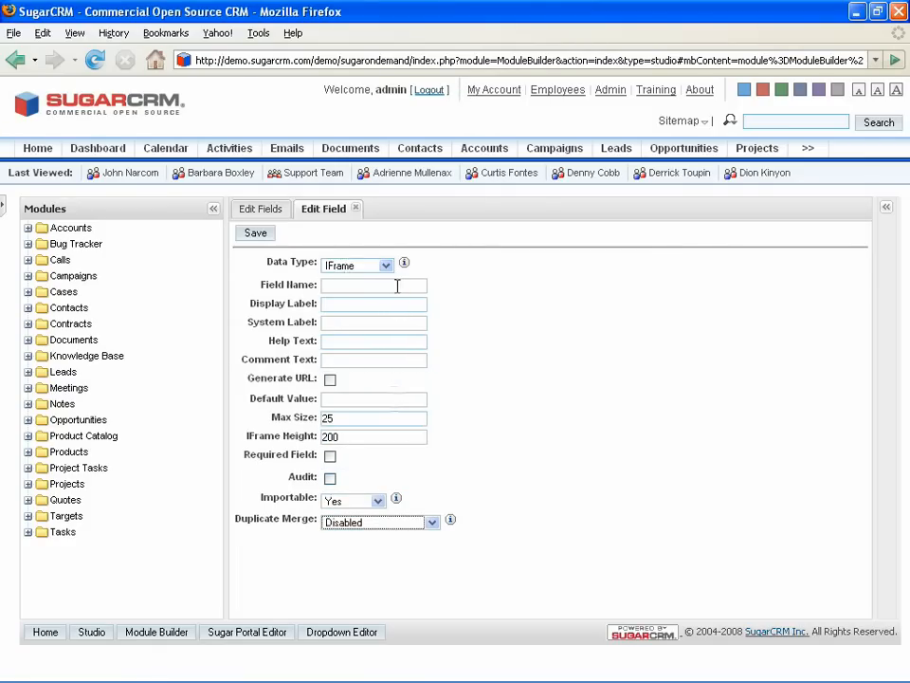
pyautogui.write('Google_Maps')
pyautogui.press('Tab')
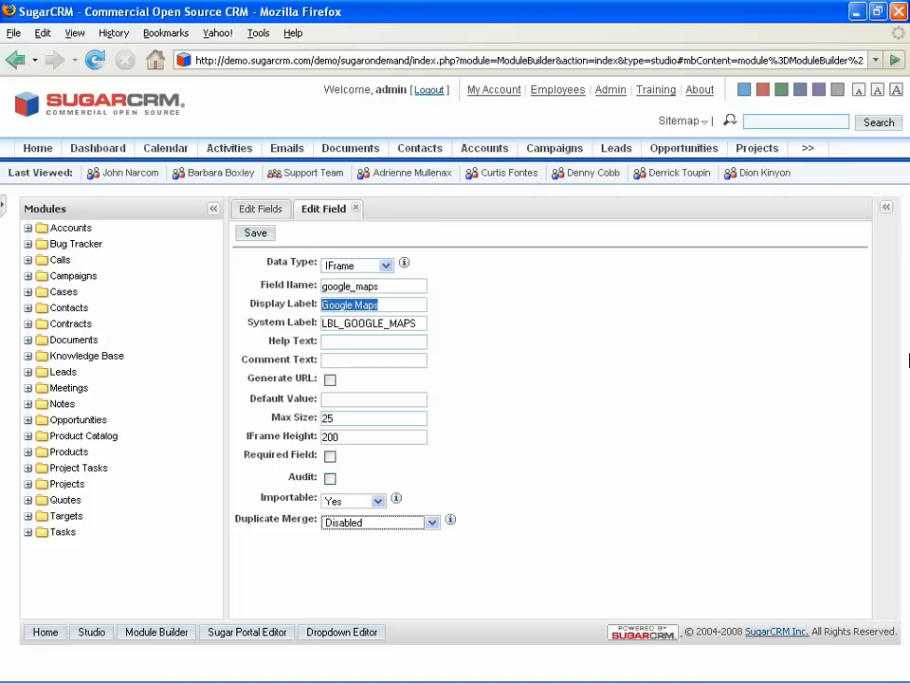
pyautogui.press('Tab')
pyautogui.press('Tab')
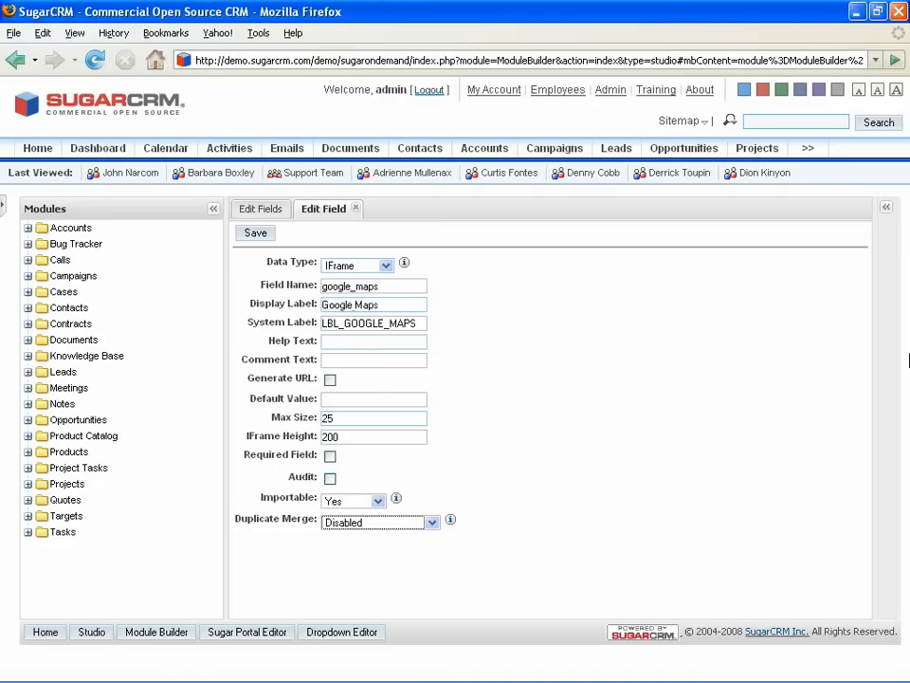
pyautogui.press('Tab')
pyautogui.click(330, 379)
pyautogui.click(336, 418)
pyautogui.write('http://maps.google.com/')
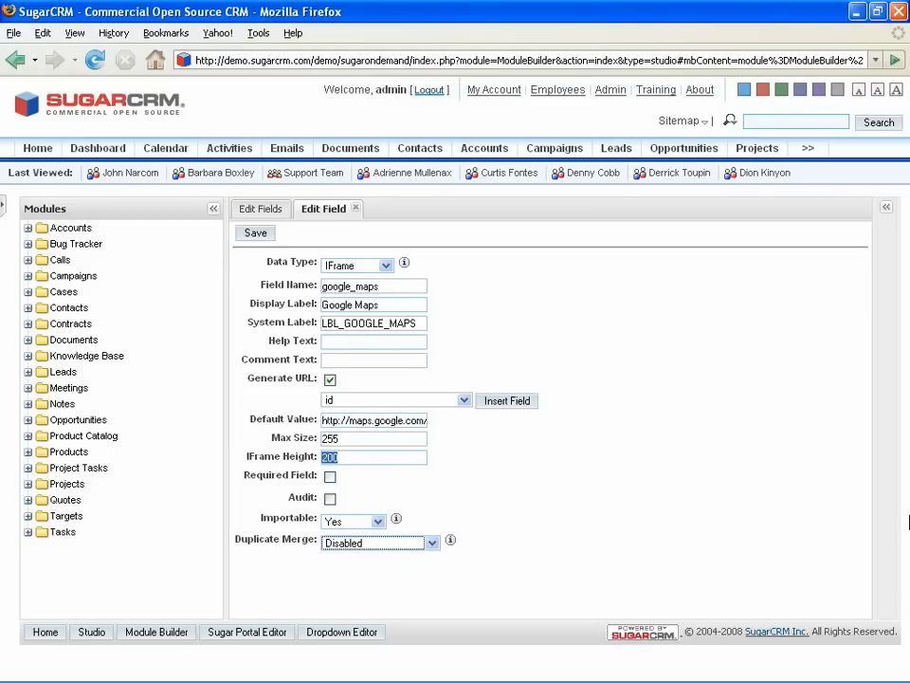
pyautogui.write('400')
pyautogui.click(270, 234)
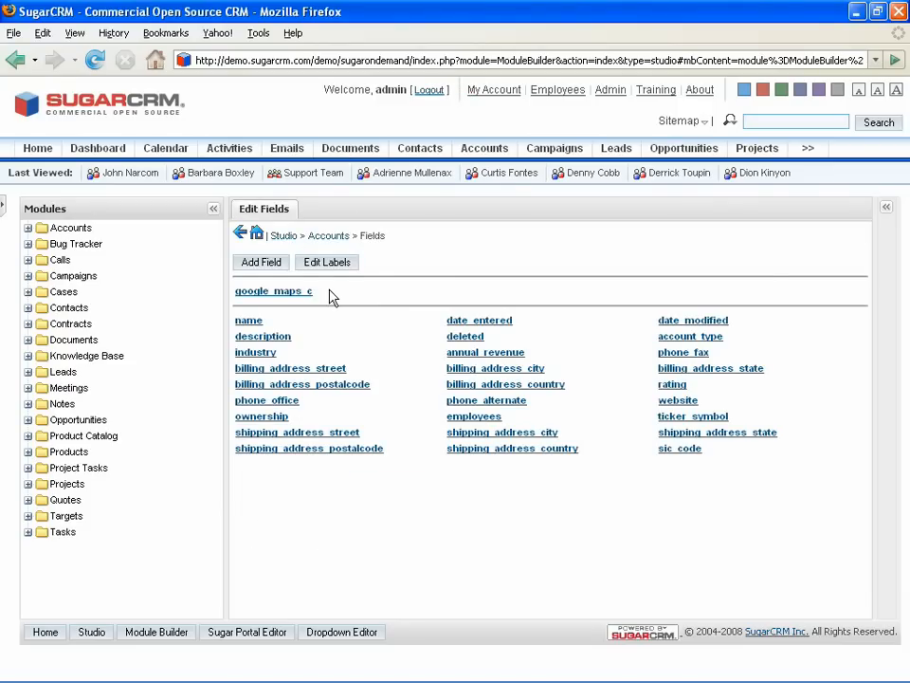
# Step: Add a new row with the Google Maps field below Email in the Accounts DetailView layout, and save and deploy it
pyautogui.click(28, 229)
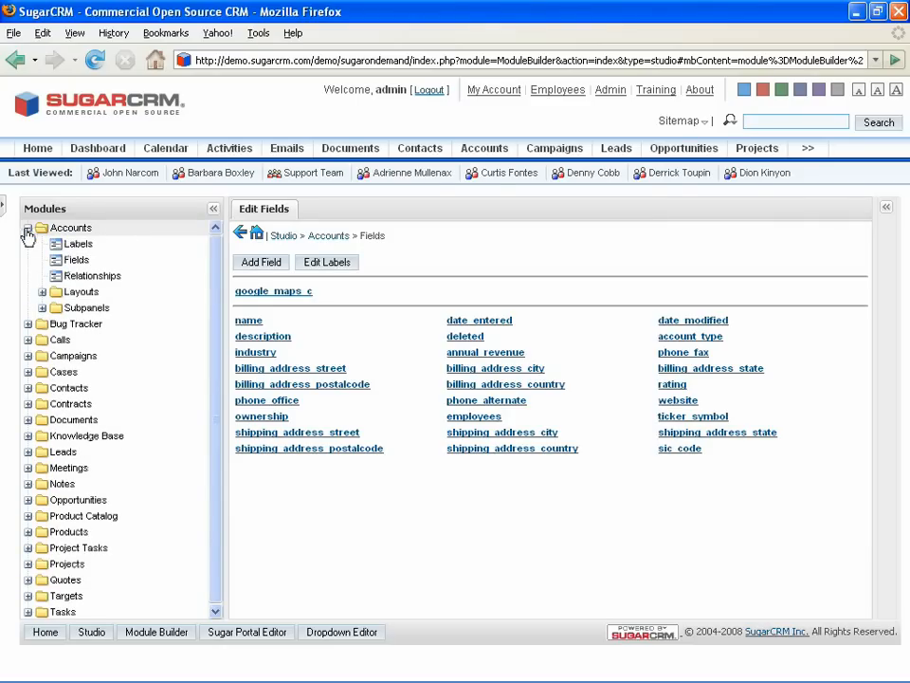
pyautogui.click(42, 292)
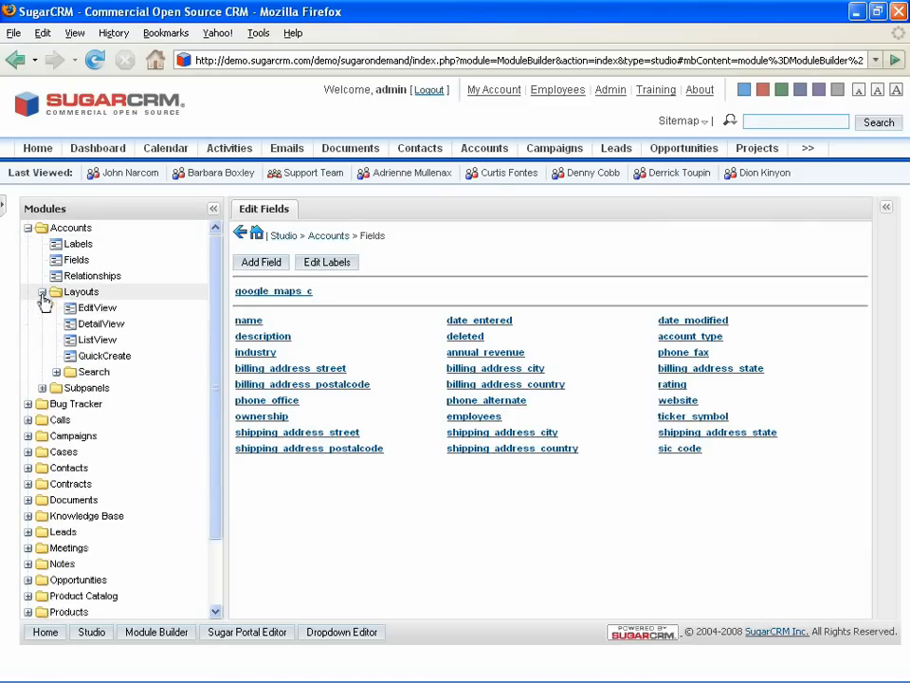
pyautogui.click(145, 331)
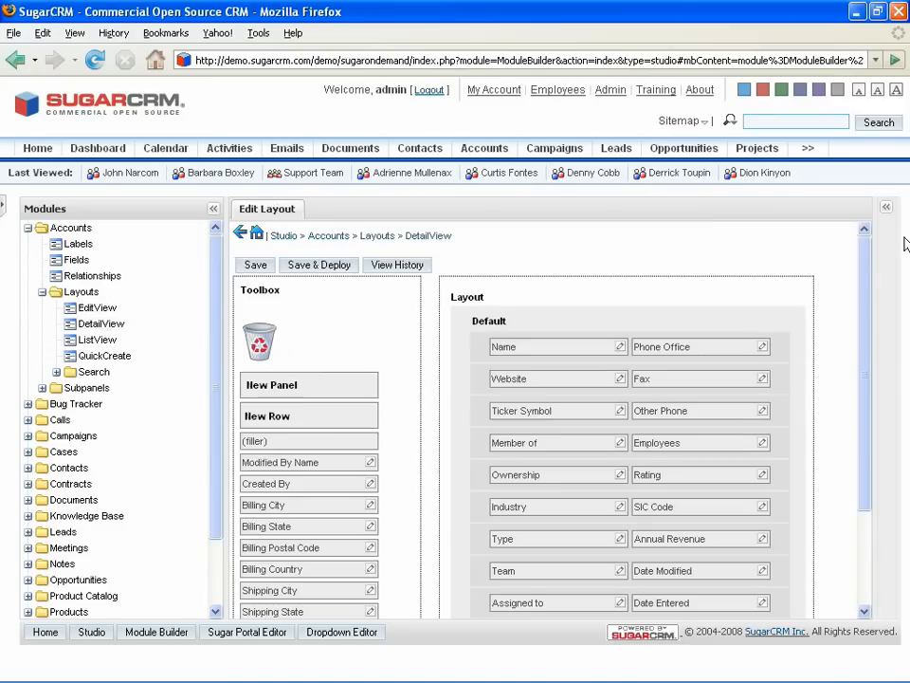
pyautogui.moveTo(869, 255); pyautogui.dragTo(869, 345)
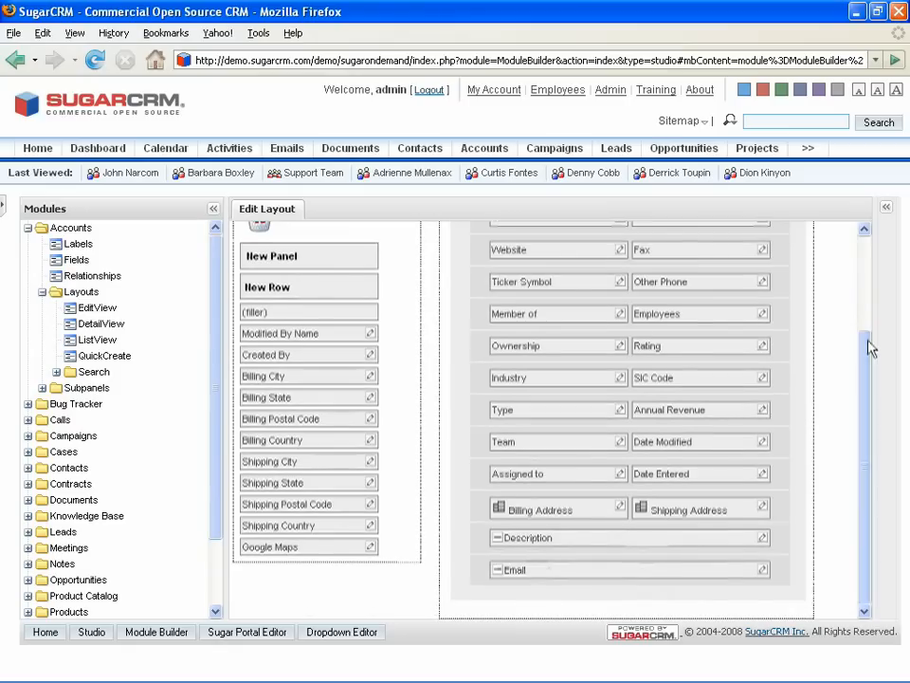
pyautogui.moveTo(368, 285); pyautogui.dragTo(583, 574)
pyautogui.moveTo(317, 522); pyautogui.dragTo(583, 583)
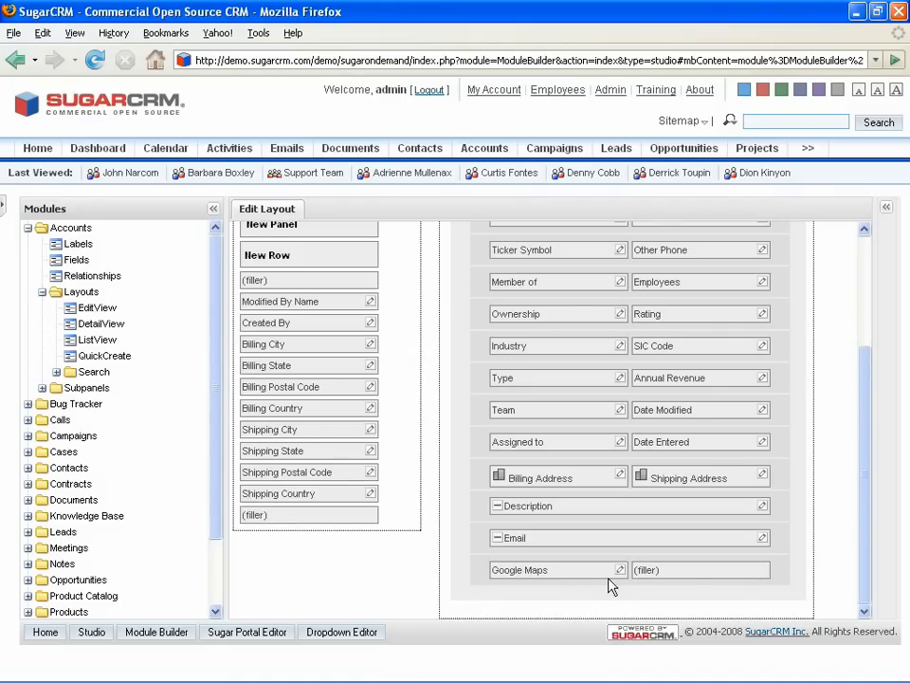
pyautogui.moveTo(862, 573); pyautogui.dragTo(880, 376)
pyautogui.click(341, 268)
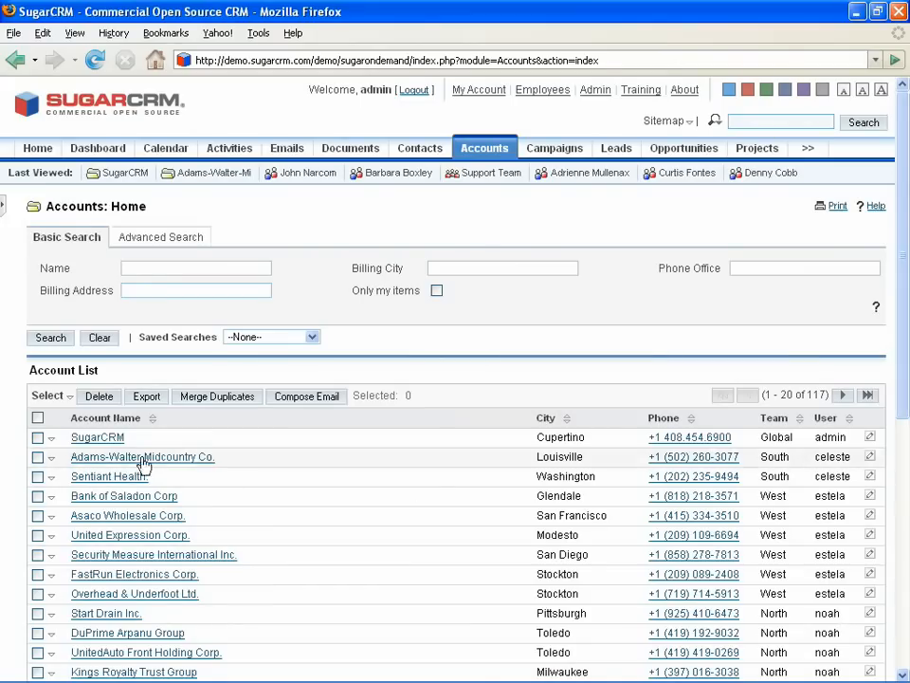
# Step: Open the SugarCRM account record and examine the embedded Google map of its billing address
pyautogui.click(72, 437)
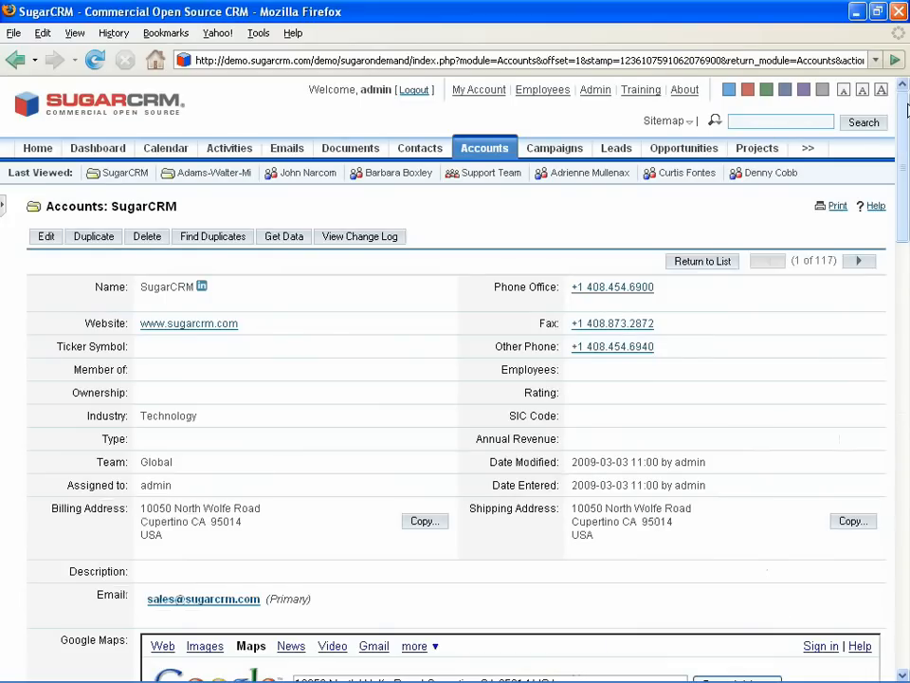
pyautogui.moveTo(906, 111); pyautogui.dragTo(905, 227)
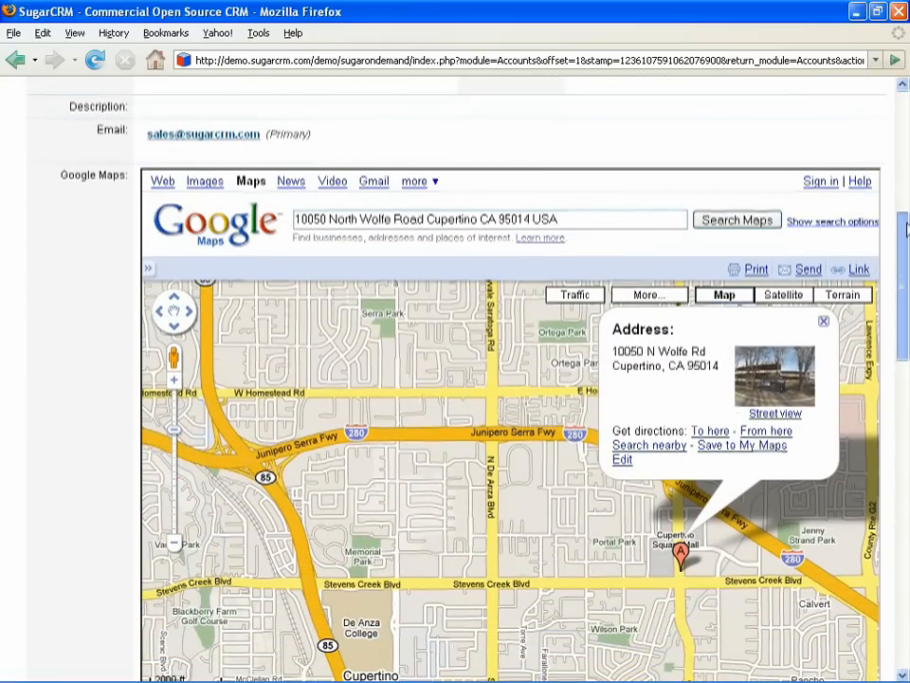
pyautogui.moveTo(906, 228); pyautogui.dragTo(905, 97)
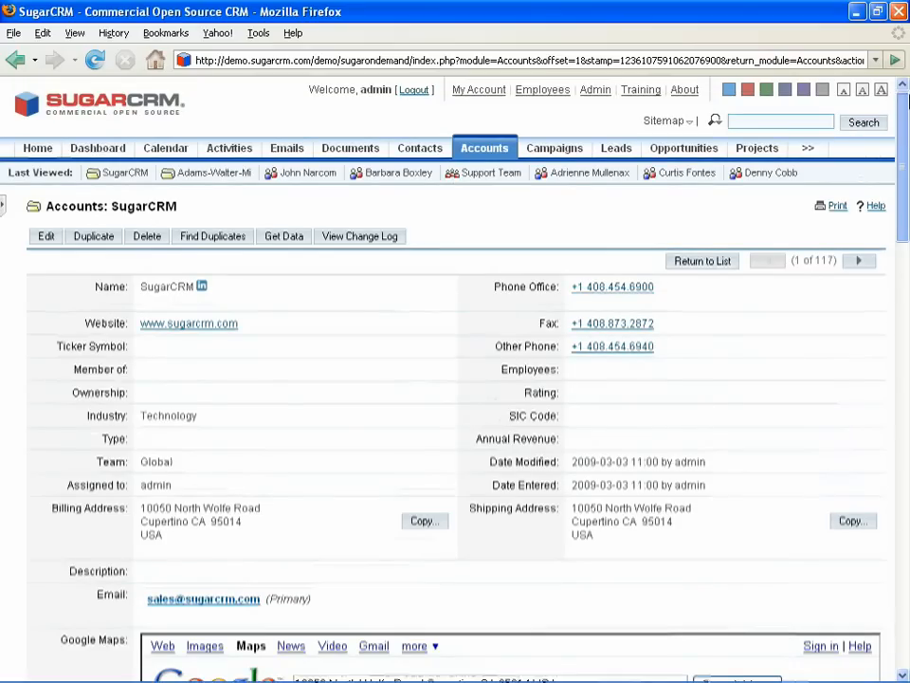
# Step: In Module Builder, create and save a basic module Product_Interests labelled Product Interests in Product_Interests_Package
pyautogui.click(603, 94)
pyautogui.moveTo(904, 112); pyautogui.dragTo(889, 331)
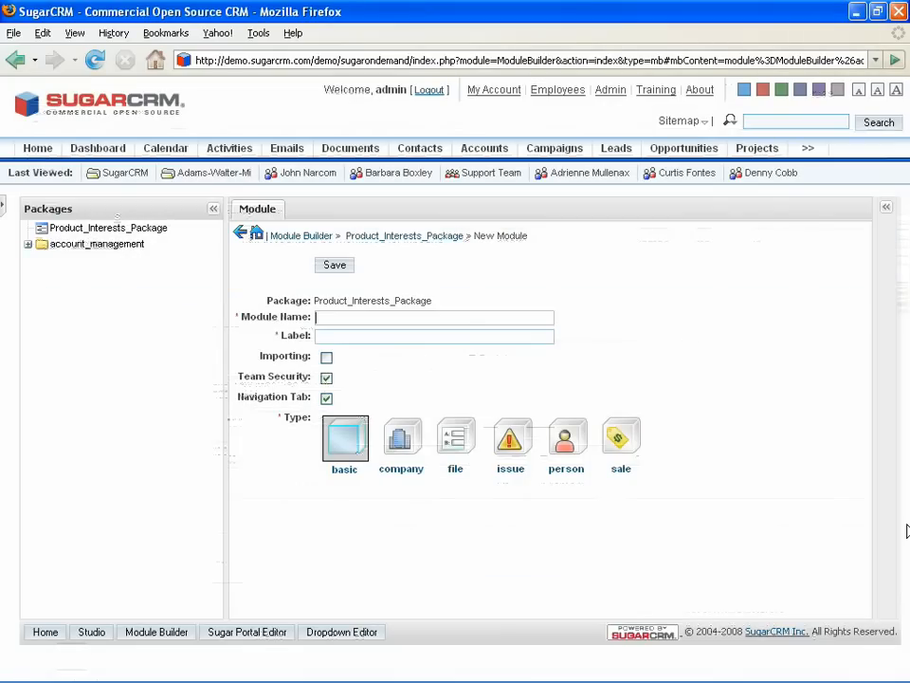
pyautogui.write('Product_I')
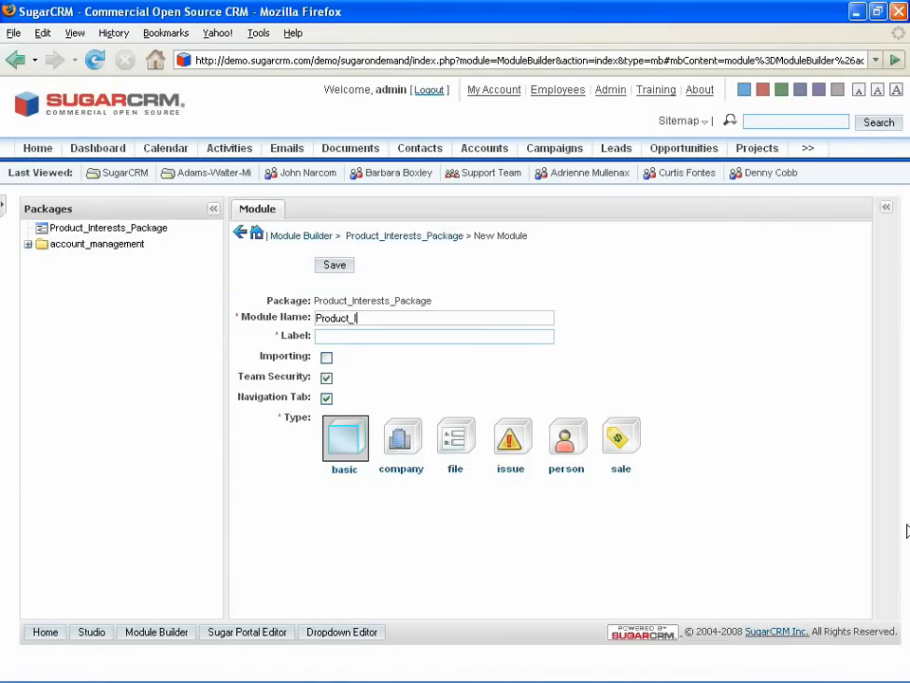
pyautogui.write('nterests')
pyautogui.press('Tab')
pyautogui.write('Product Interests')
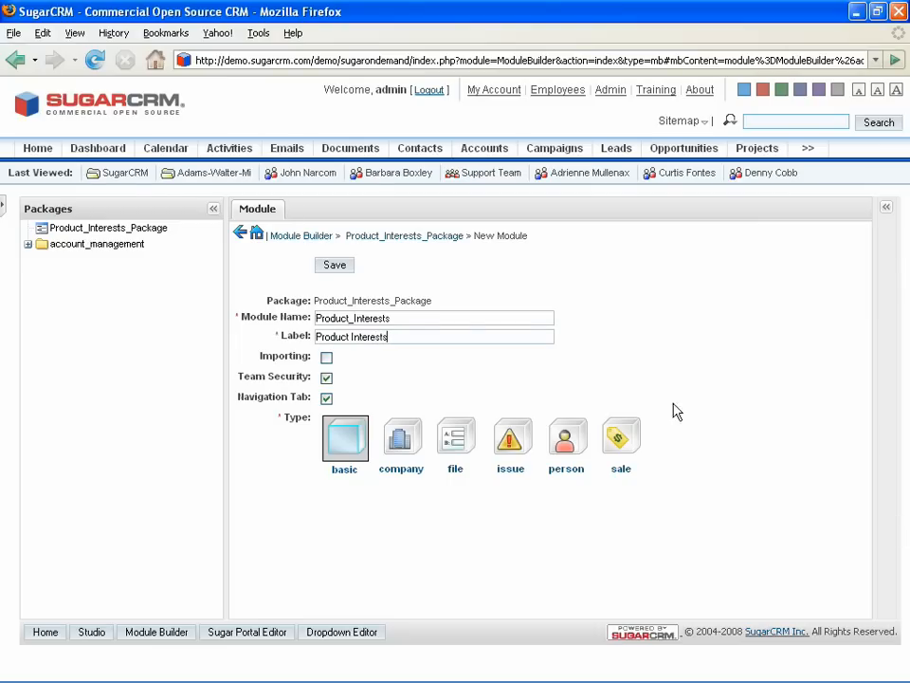
pyautogui.click(347, 265)
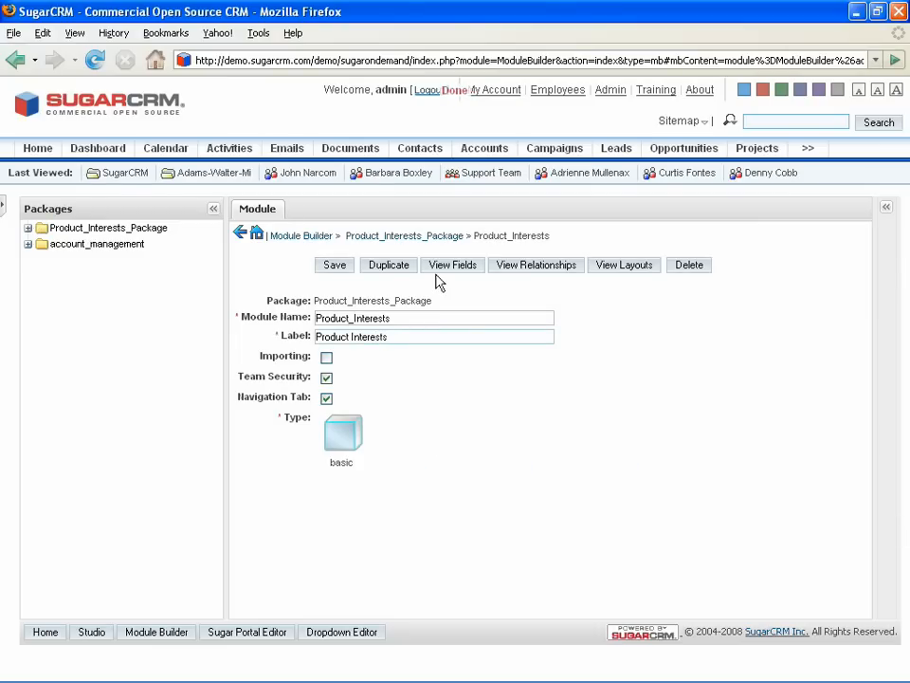
# Step: Start a new Relate field in the Product_Interests module and name it product
pyautogui.click(29, 227)
pyautogui.click(41, 244)
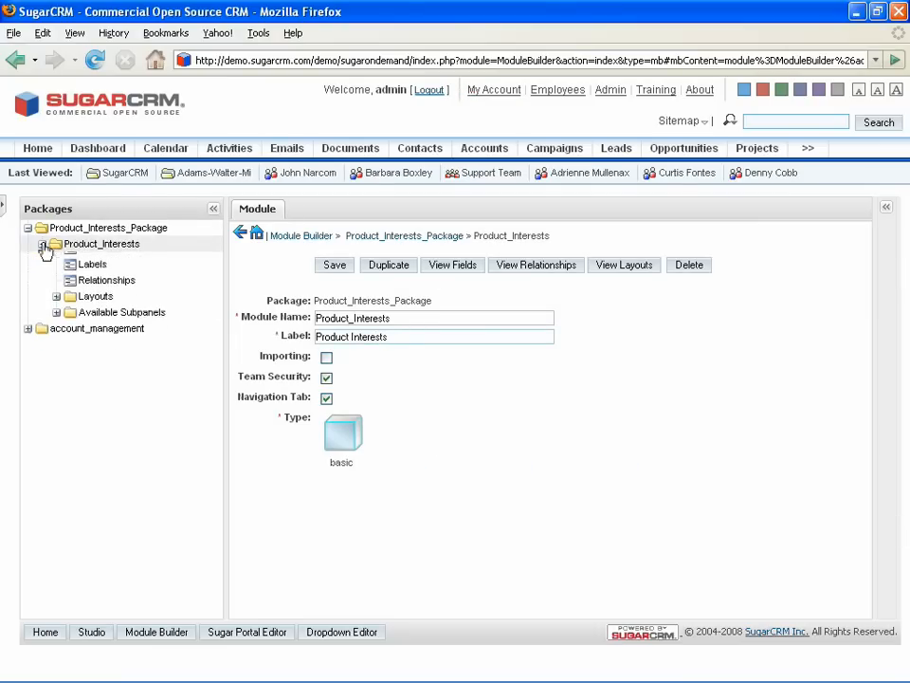
pyautogui.click(90, 262)
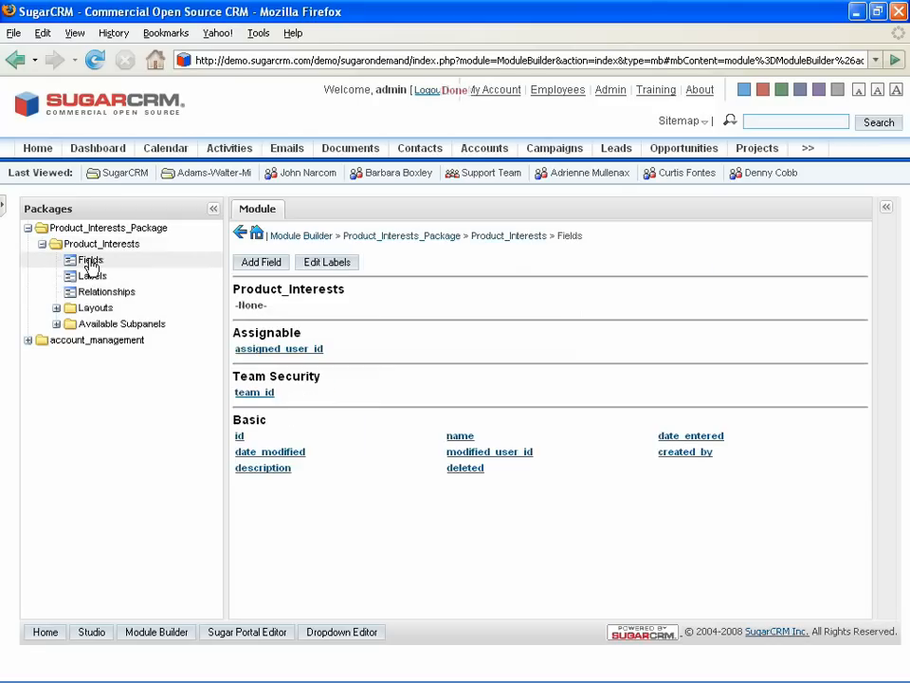
pyautogui.click(241, 265)
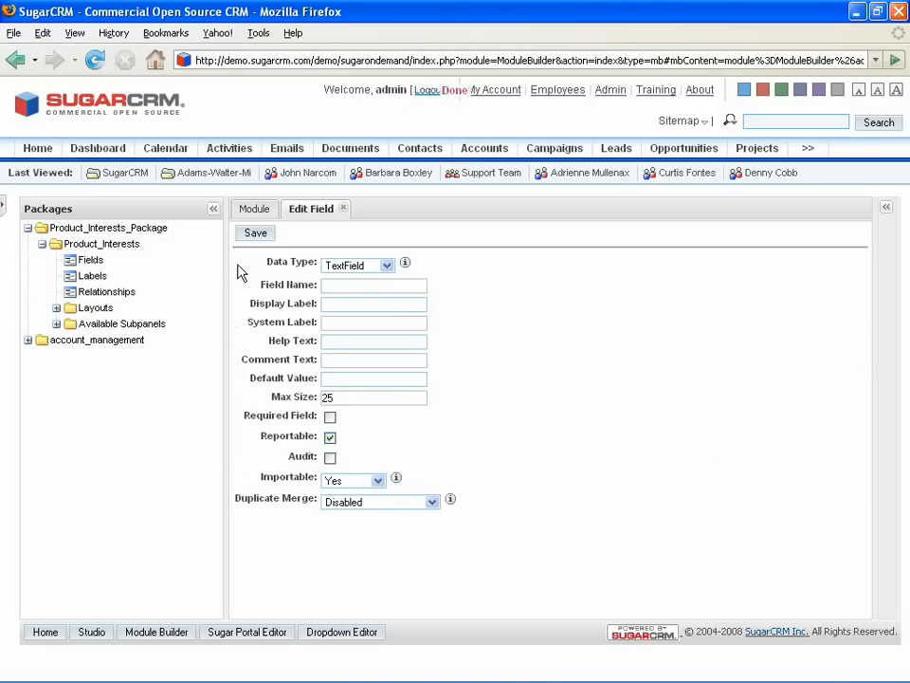
pyautogui.click(374, 267)
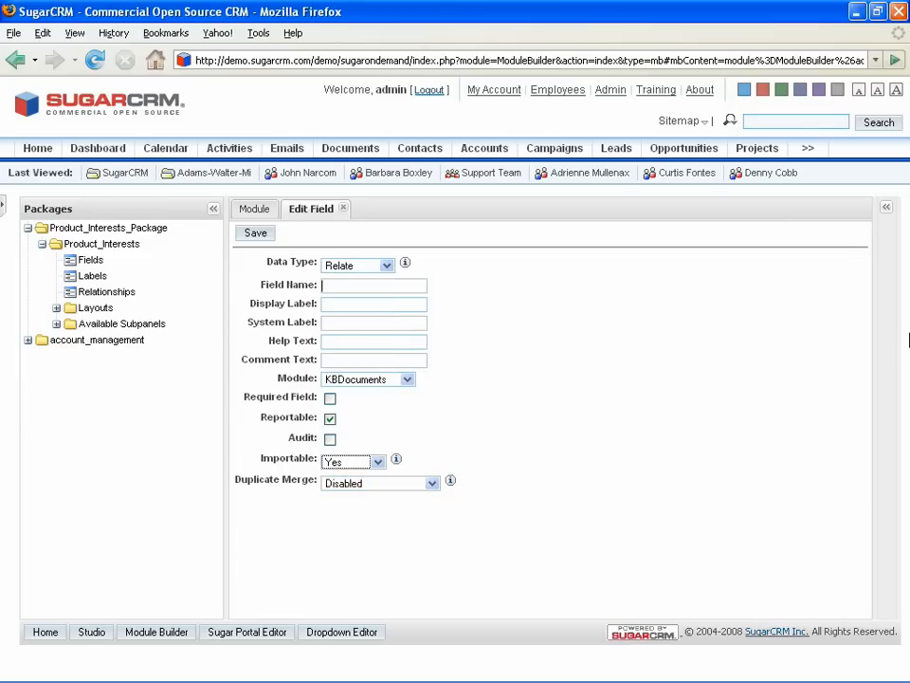
pyautogui.write('Product')
pyautogui.press('Tab')
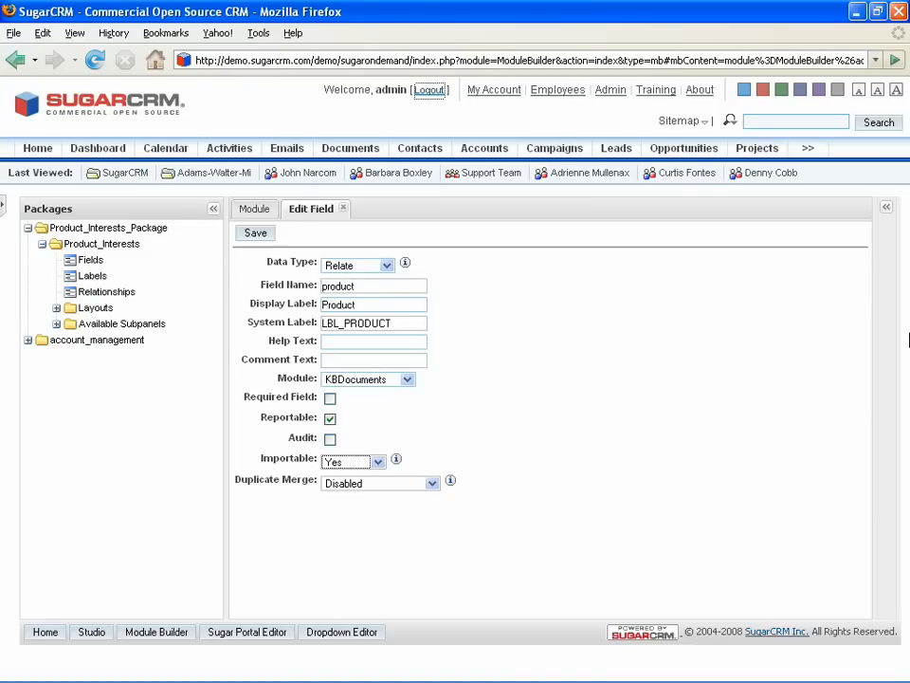
# Step: Relate the product field to the Product Catalog module and save the field
pyautogui.click(407, 380)
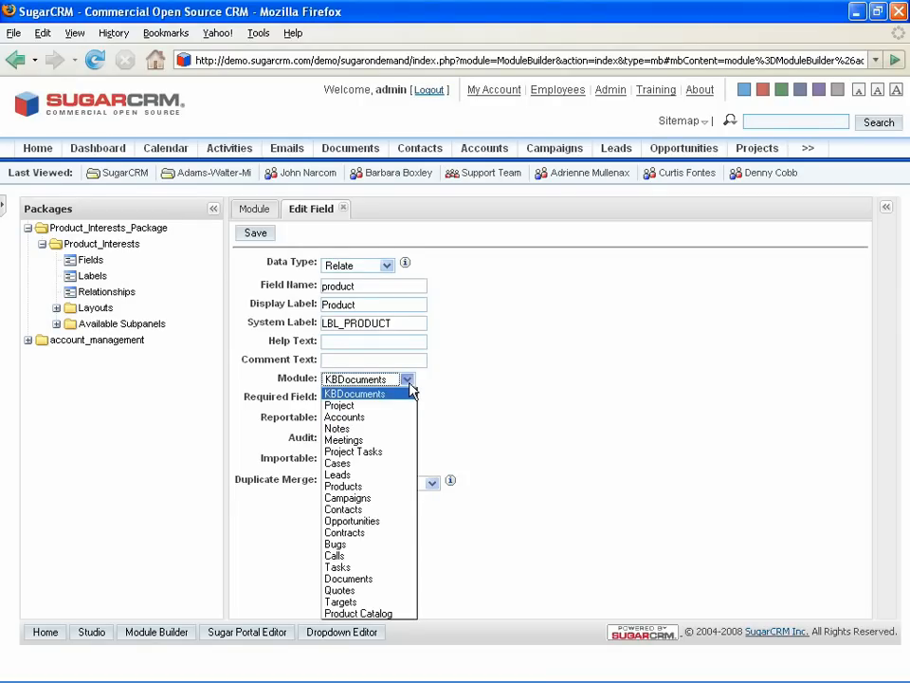
pyautogui.click(391, 613)
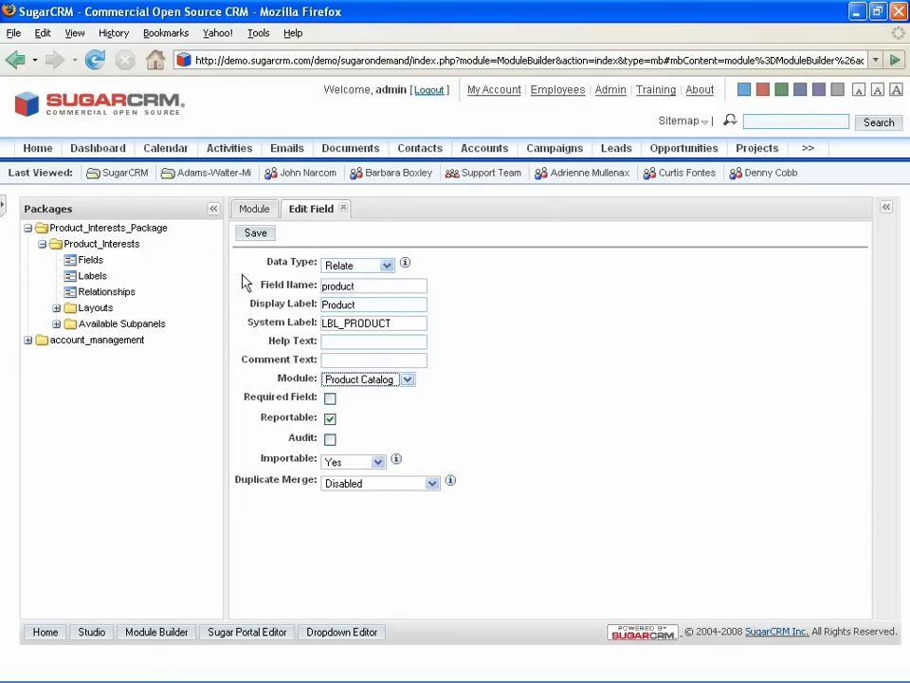
pyautogui.click(248, 234)
# Step: Add a Date field named Purchase_Date to the Product_Interests module and save it
pyautogui.click(248, 258)
pyautogui.click(386, 266)
pyautogui.click(377, 316)
pyautogui.click(387, 287)
pyautogui.write('Pur')
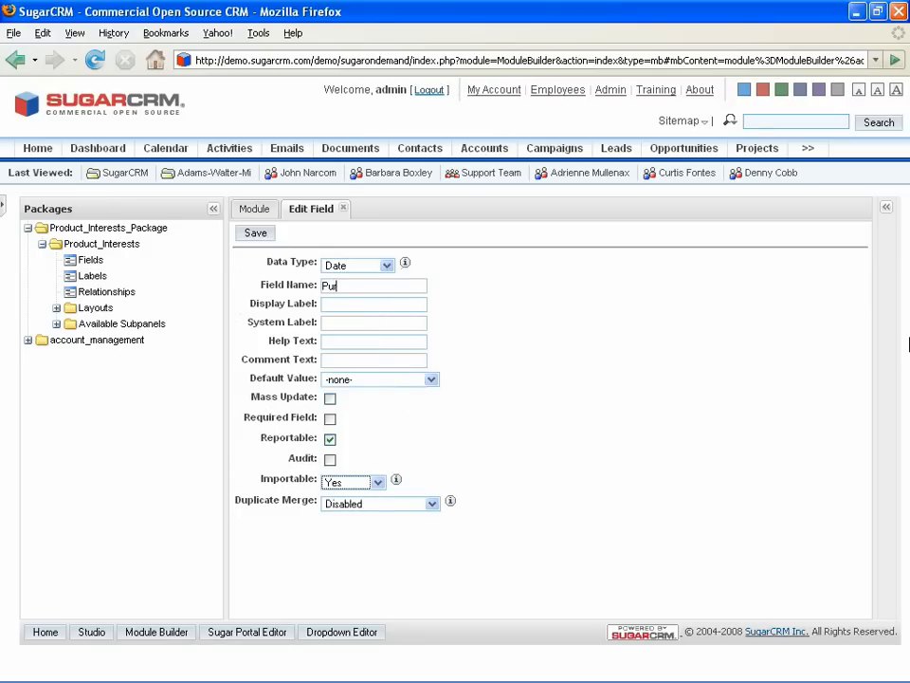
pyautogui.write('chase_Da')
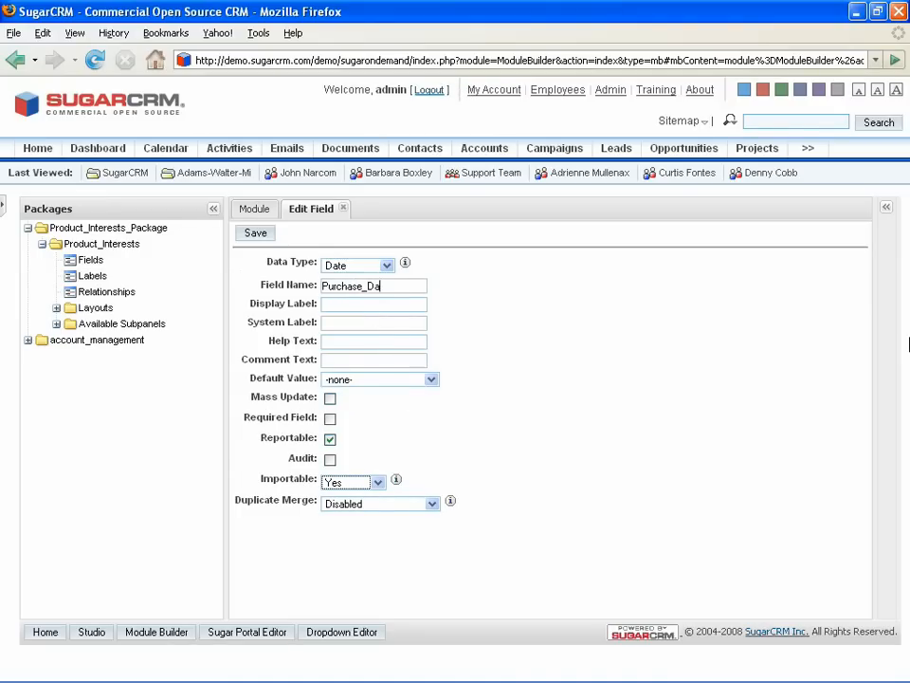
pyautogui.write('te')
pyautogui.press('Tab')
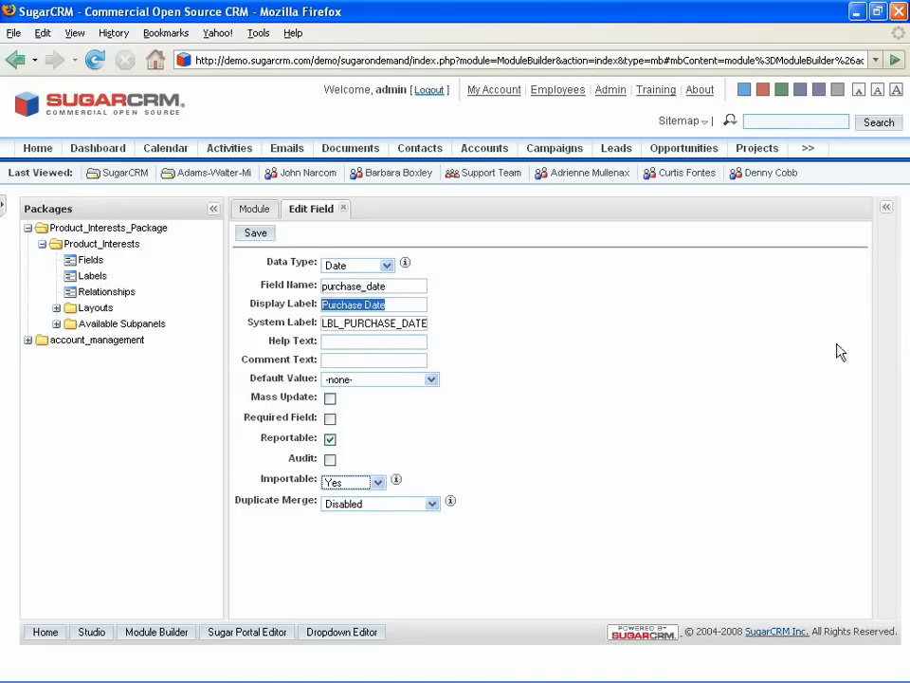
pyautogui.click(248, 237)
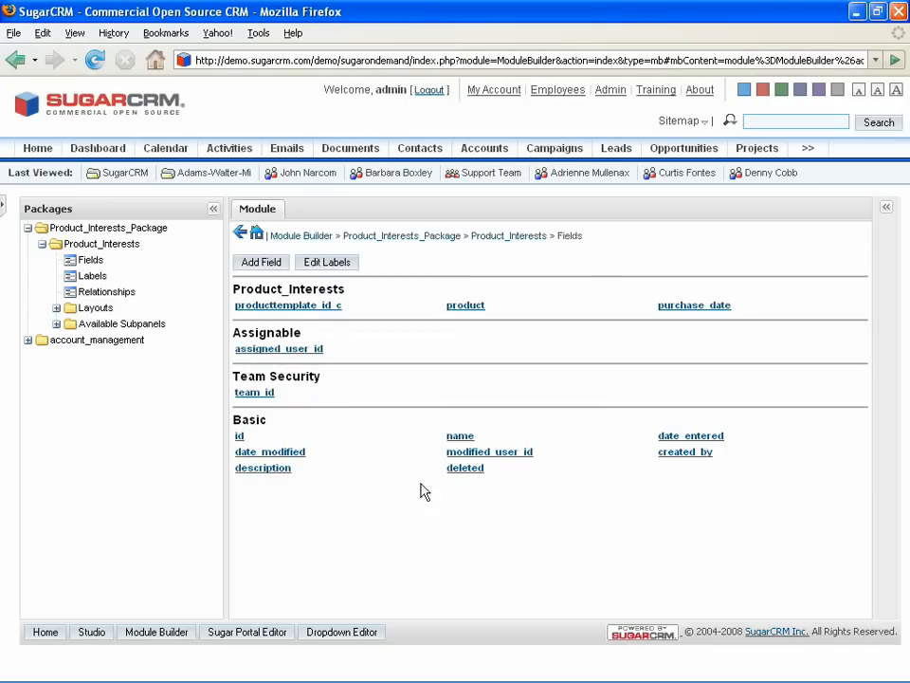
# Step: In the Product_Interests EditView layout, add a new first row holding Product and Purchase Date, and save the layout
pyautogui.click(56, 308)
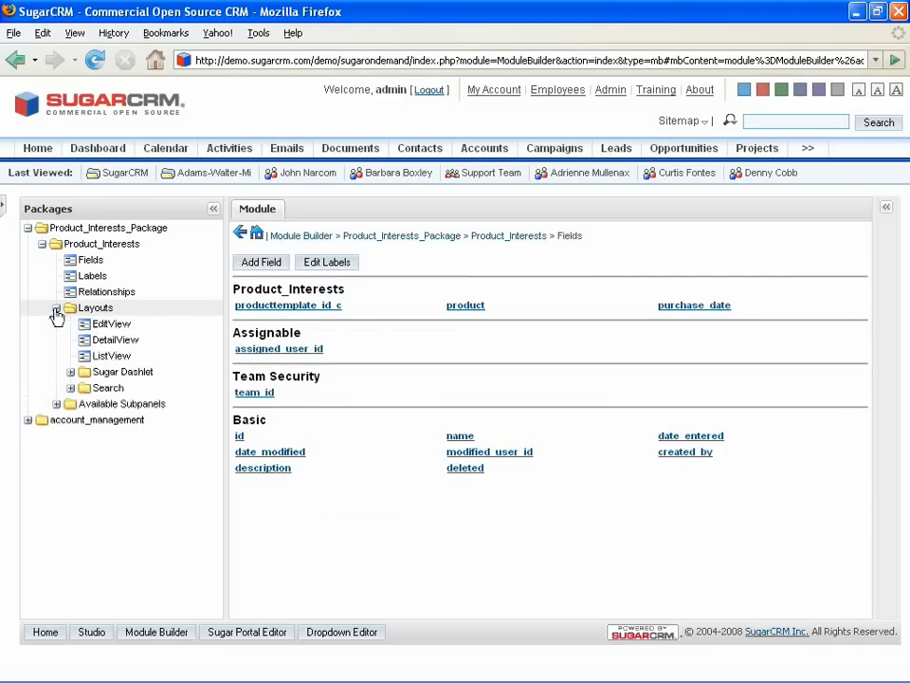
pyautogui.click(113, 325)
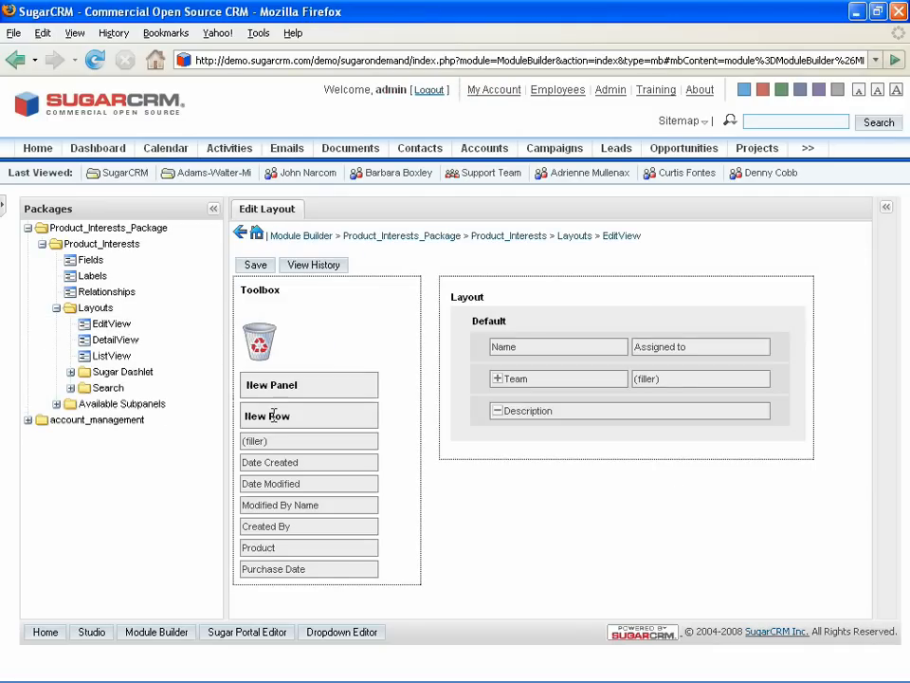
pyautogui.moveTo(273, 415); pyautogui.dragTo(613, 333)
pyautogui.moveTo(244, 548); pyautogui.dragTo(518, 360)
pyautogui.moveTo(303, 567); pyautogui.dragTo(669, 350)
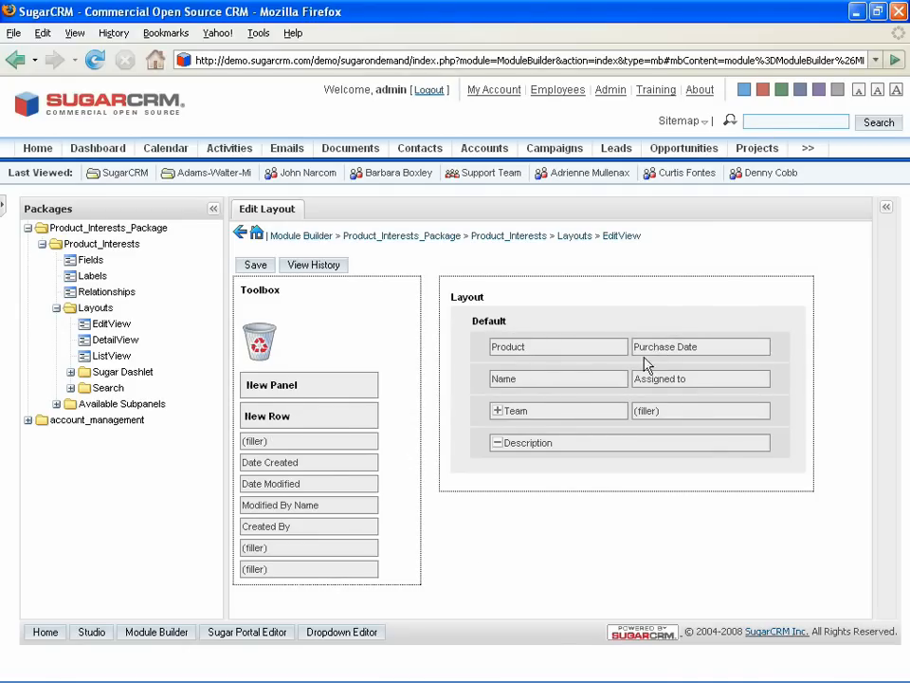
pyautogui.click(244, 269)
# Step: In the DetailView layout, add a new first row holding Product and Purchase Date, and save the layout
pyautogui.click(167, 351)
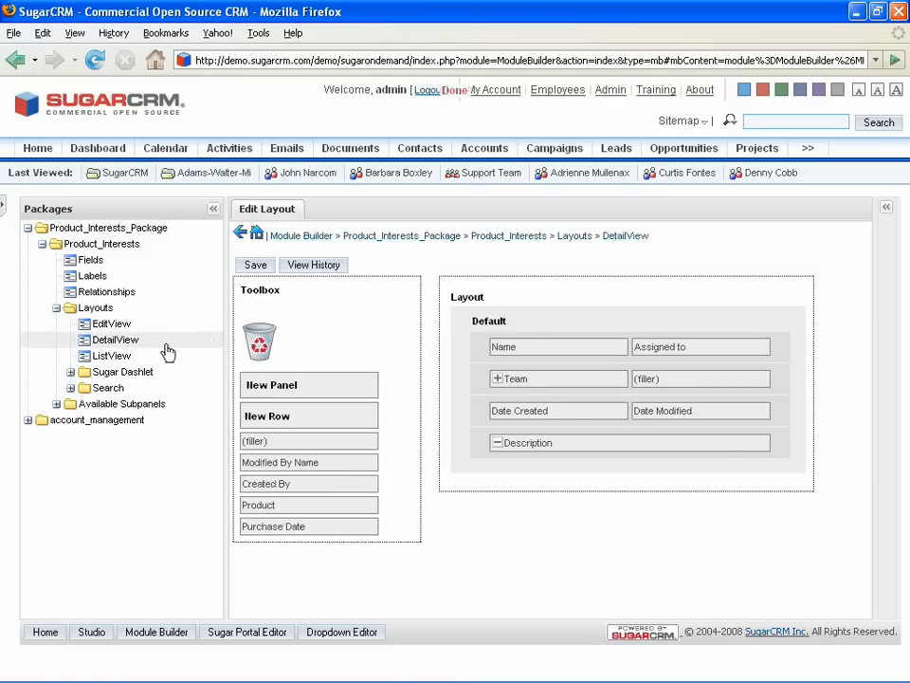
pyautogui.moveTo(254, 414); pyautogui.dragTo(582, 325)
pyautogui.moveTo(284, 508); pyautogui.dragTo(540, 344)
pyautogui.moveTo(357, 524); pyautogui.dragTo(666, 349)
pyautogui.click(254, 264)
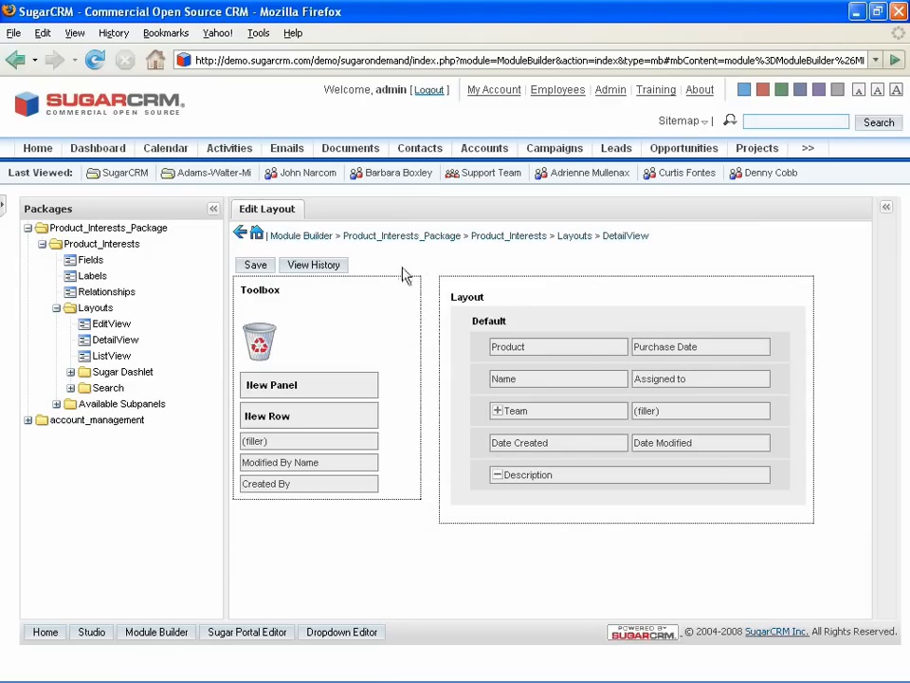
# Step: Add and save a Many to Many relationship from Product Interests to the Contacts module
pyautogui.click(102, 294)
pyautogui.click(275, 264)
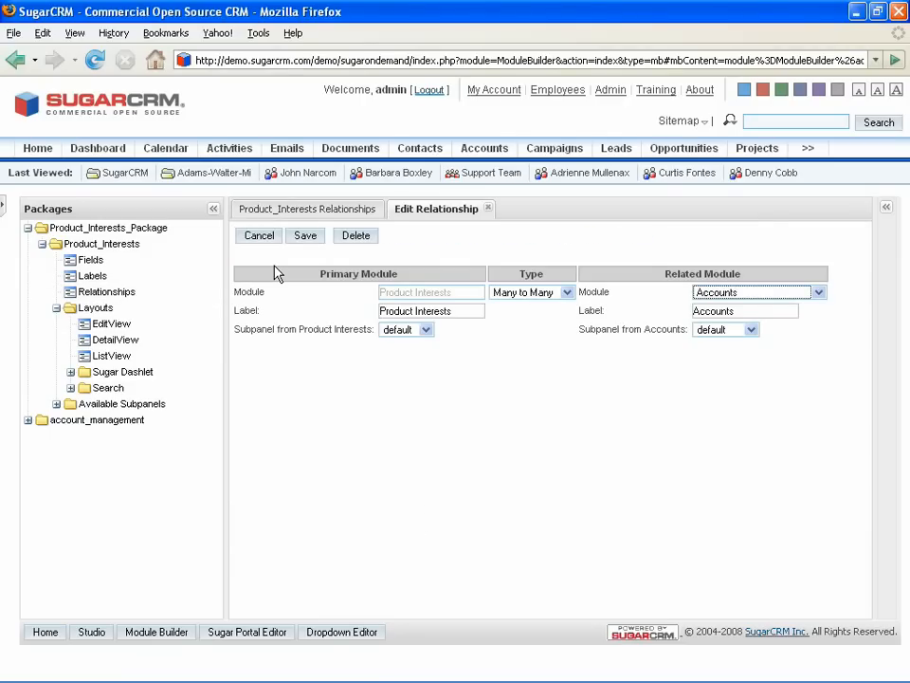
pyautogui.click(818, 293)
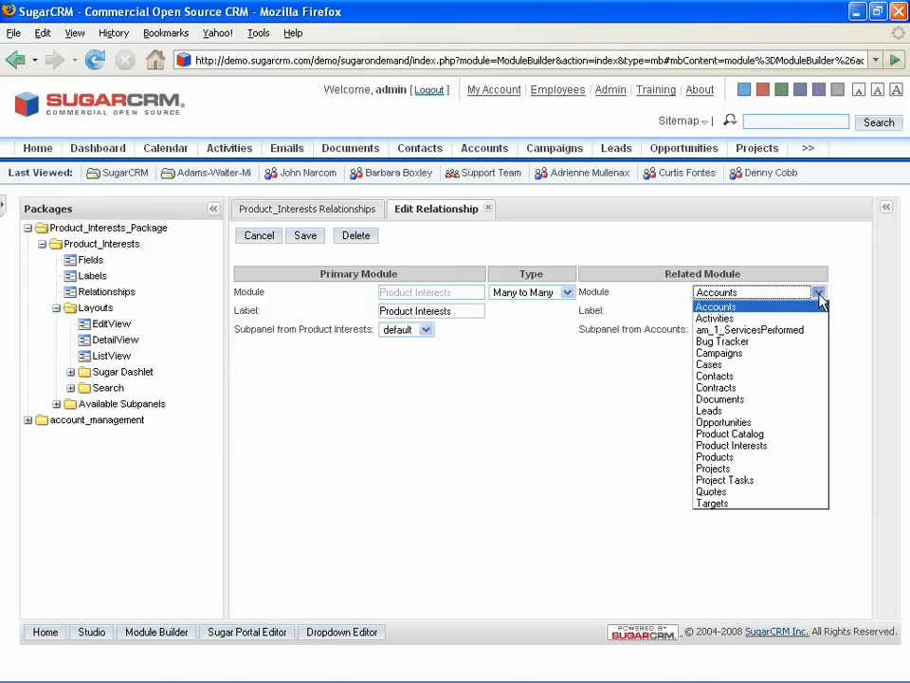
pyautogui.click(808, 375)
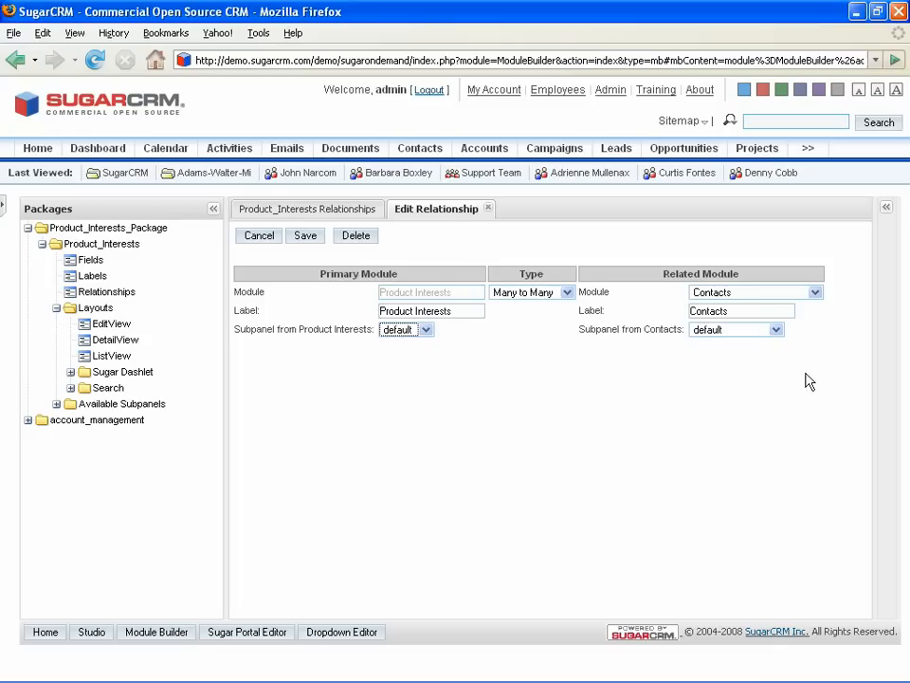
pyautogui.click(305, 235)
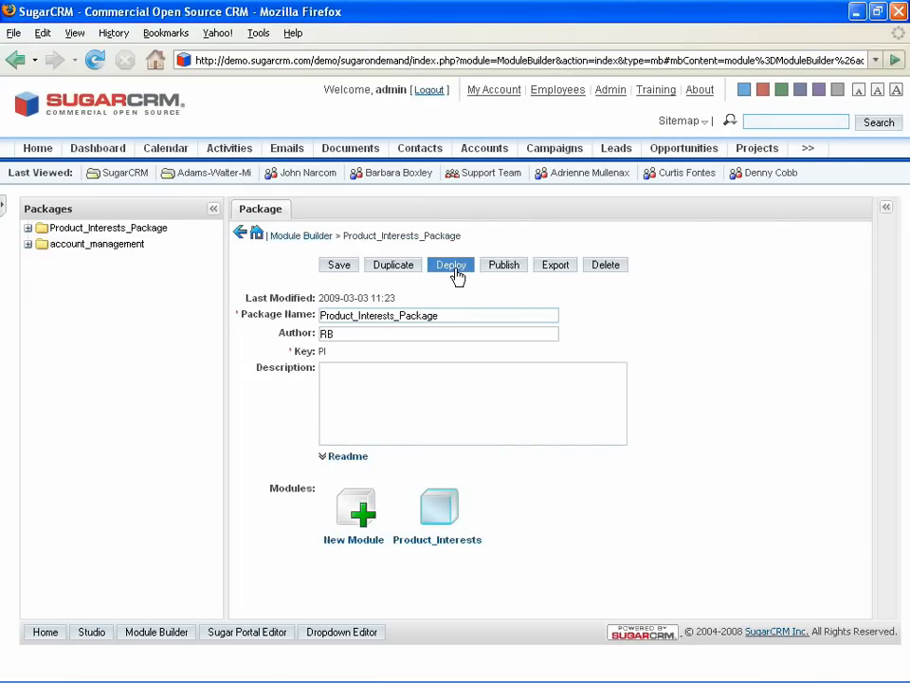
# Step: Deploy Product_Interests_Package and open the deployed Product Interests module
pyautogui.click(454, 269)
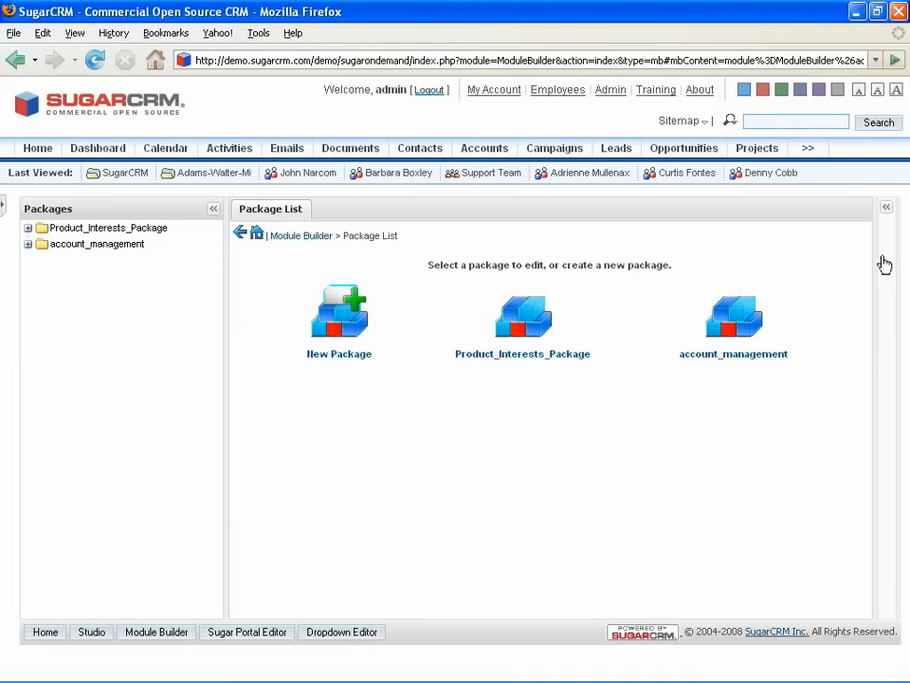
pyautogui.moveTo(809, 151)
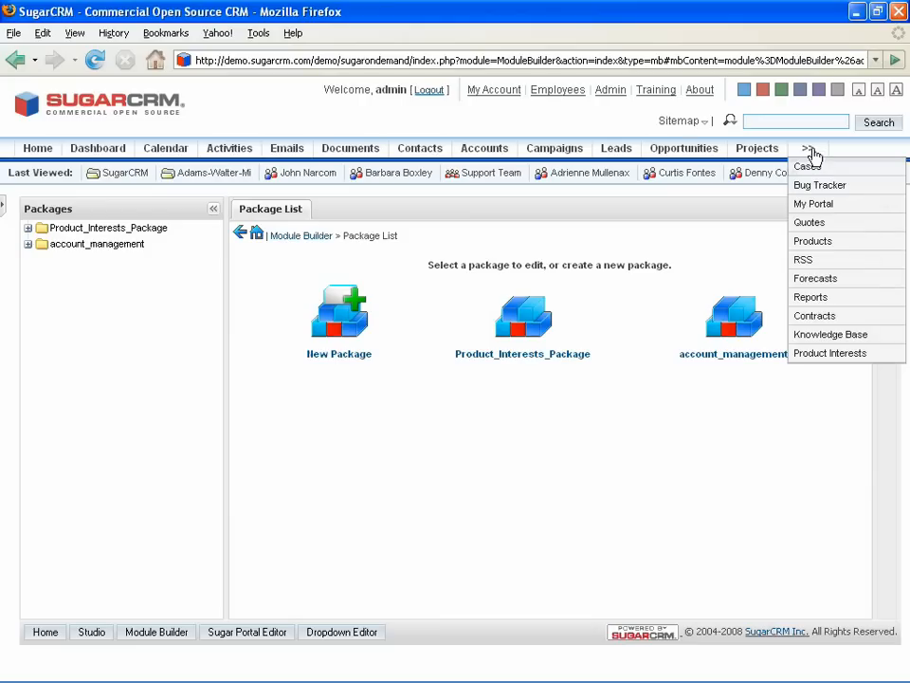
pyautogui.click(829, 356)
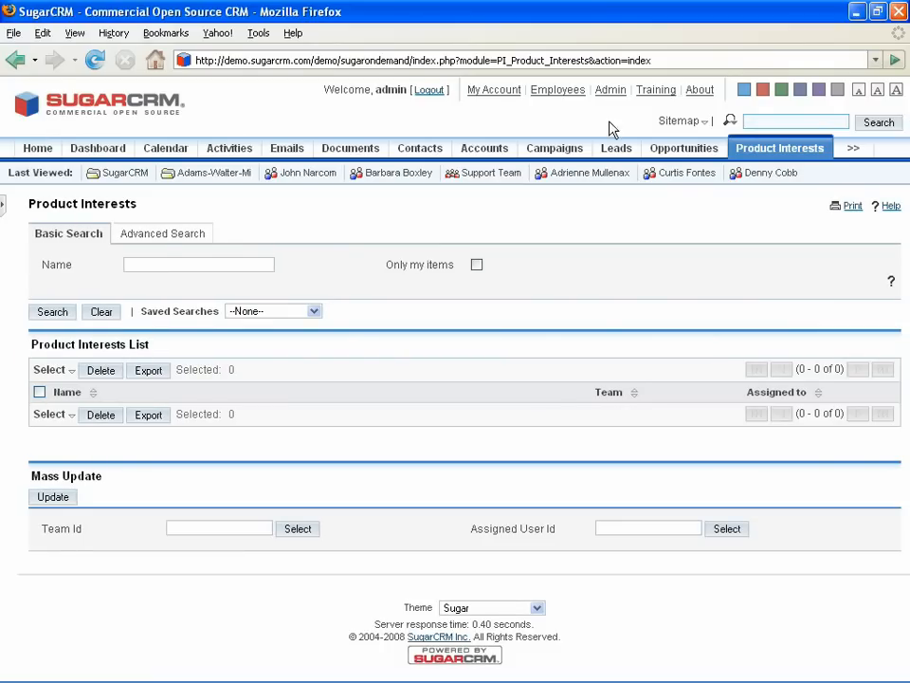
# Step: Start a new Product Interests record and select 1 year Online Support from the product catalog as its product
pyautogui.click(4, 209)
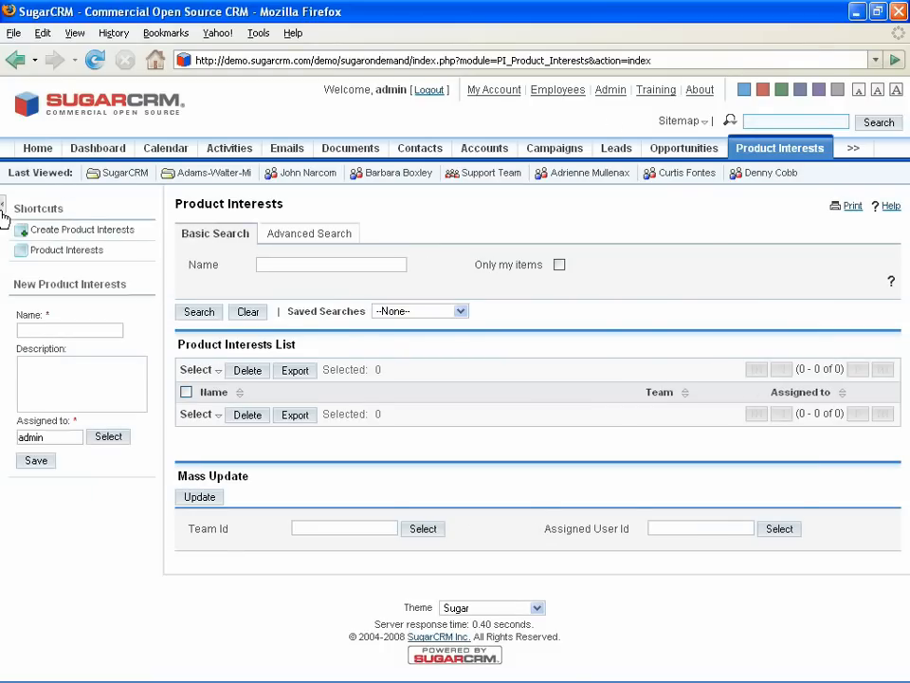
pyautogui.click(70, 234)
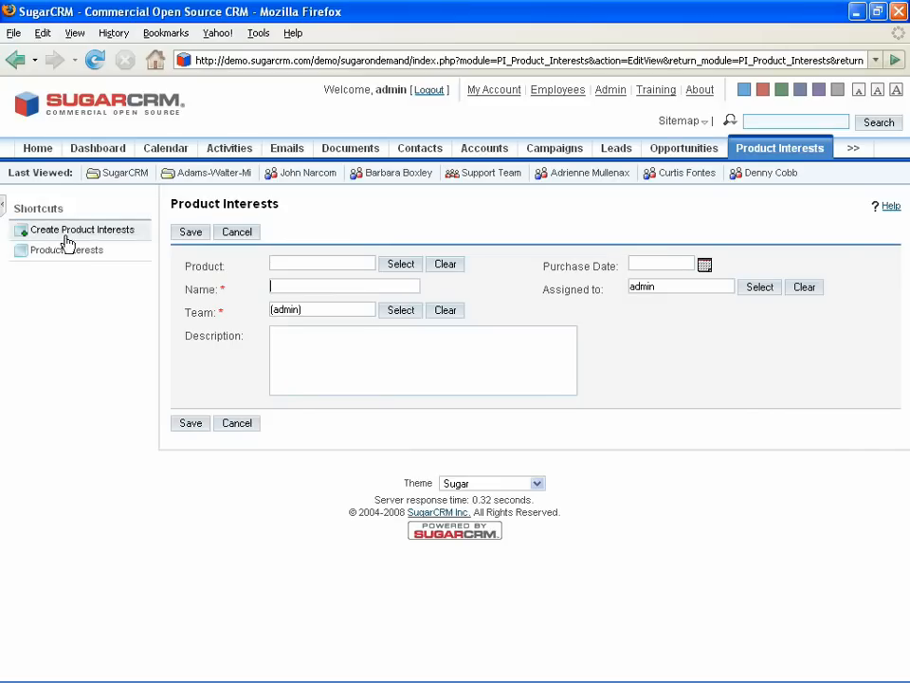
pyautogui.click(415, 267)
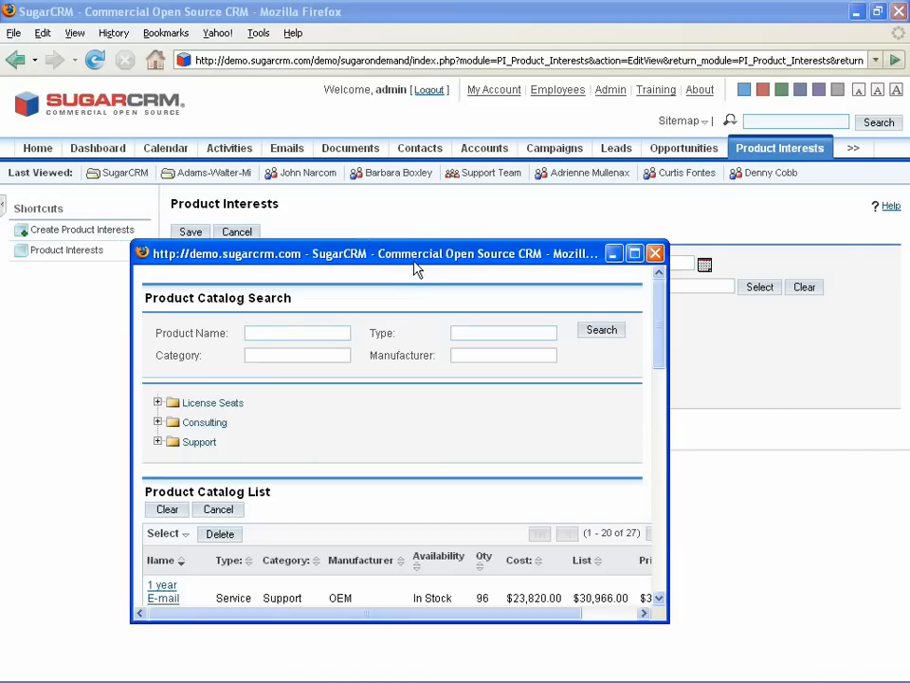
pyautogui.moveTo(659, 314); pyautogui.dragTo(661, 372)
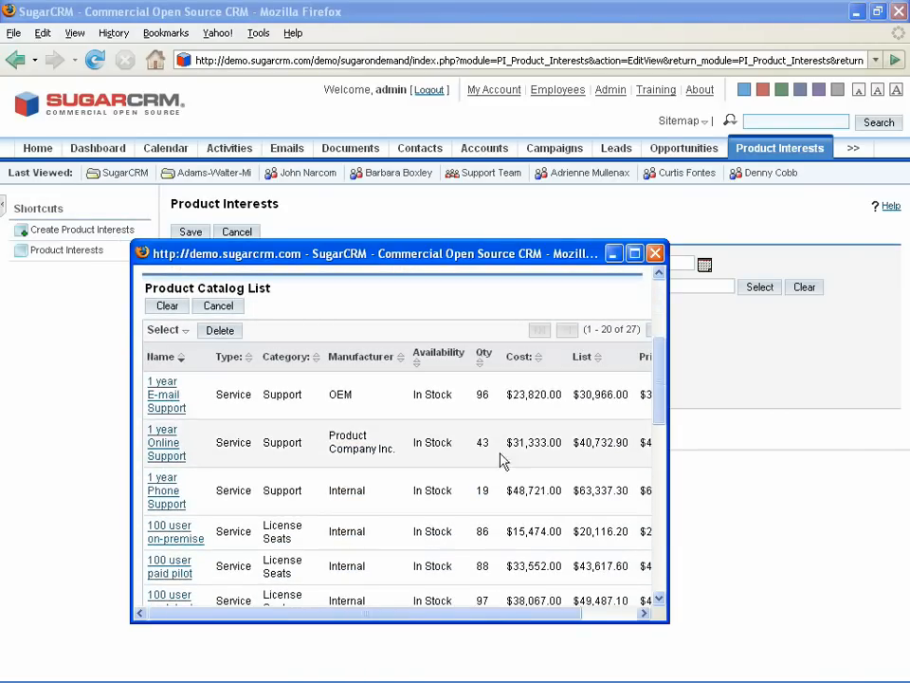
pyautogui.click(175, 450)
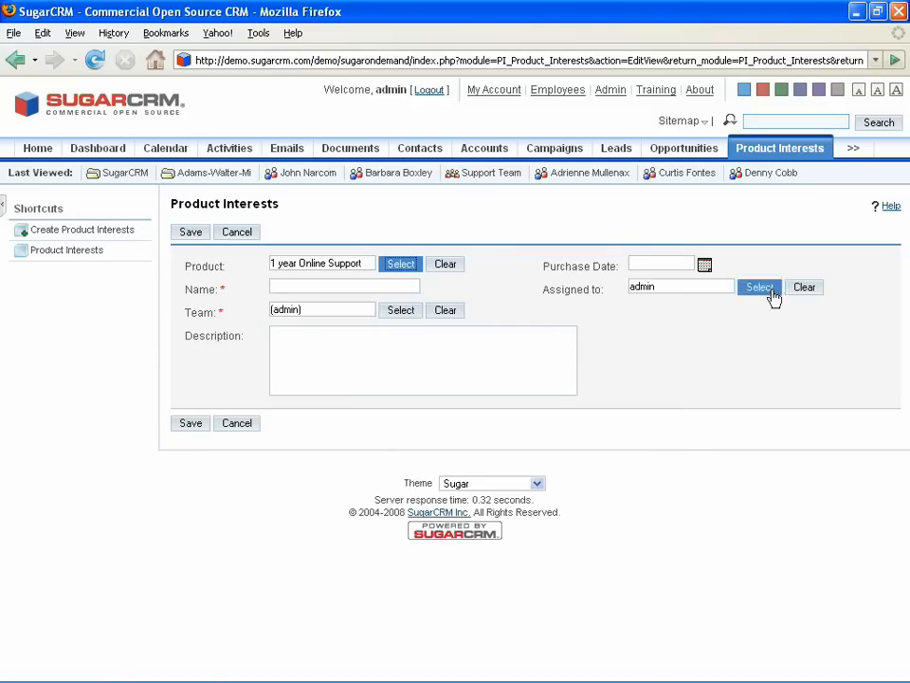
# Step: Set the record's purchase date to 2009-03-19, name it Online Support and save it
pyautogui.click(705, 265)
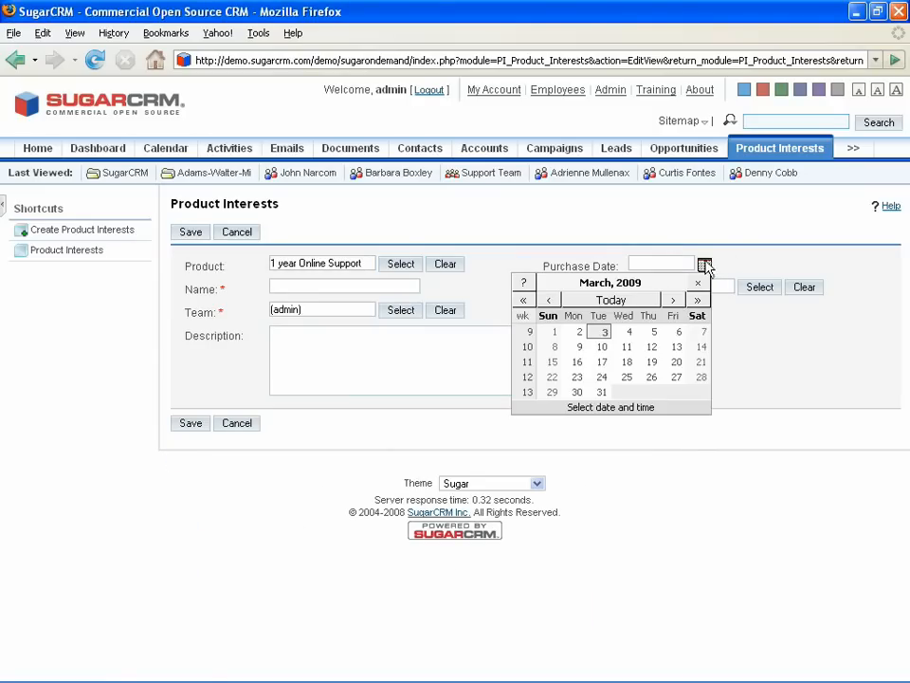
pyautogui.click(652, 362)
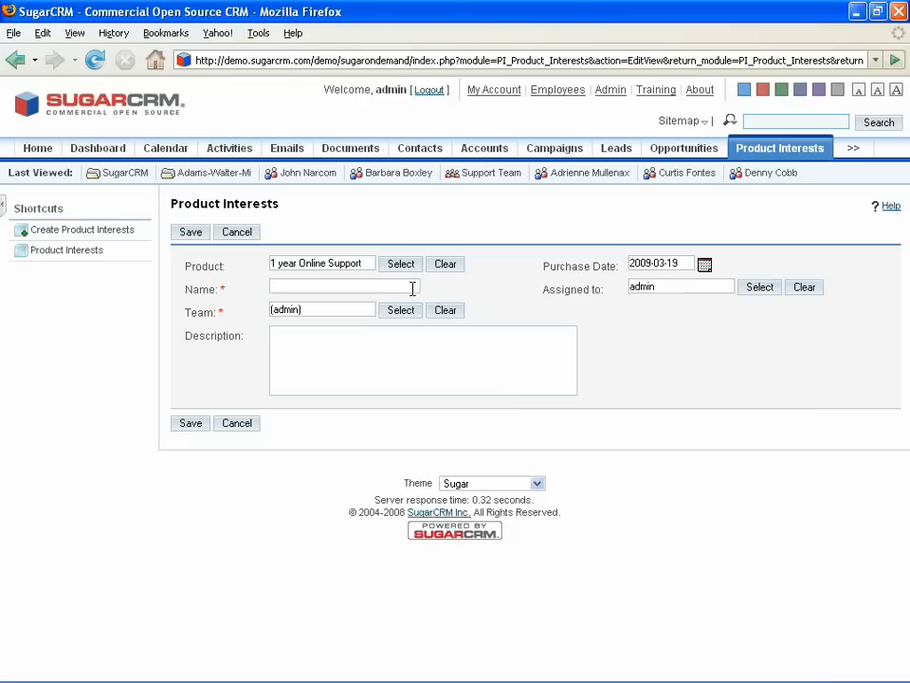
pyautogui.write('Online Support')
pyautogui.click(195, 237)
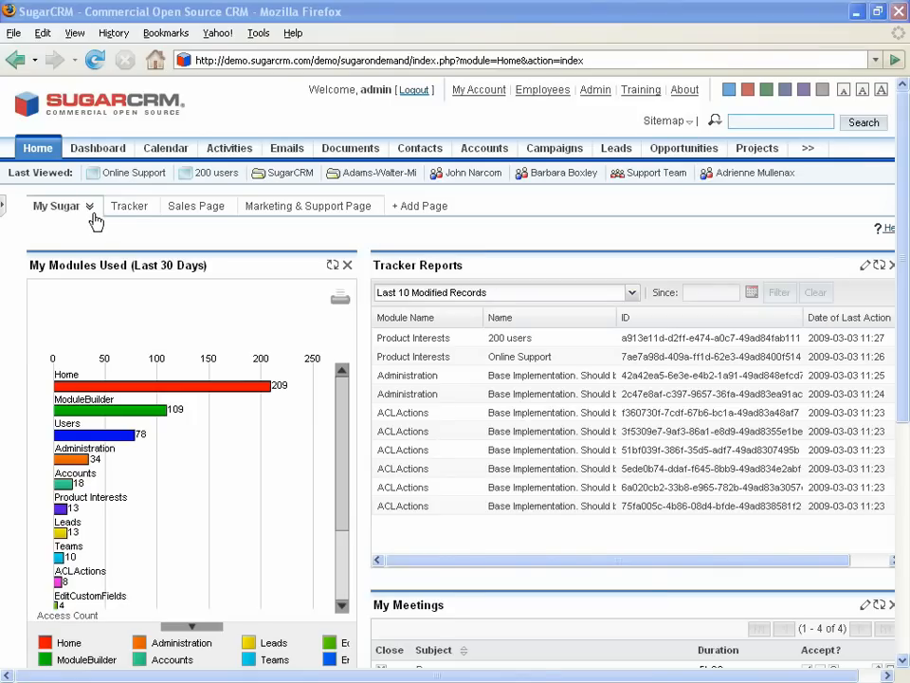
# Step: Add the My Product Interests dashlet to the My Sugar home page and open its Online Support record
pyautogui.click(89, 205)
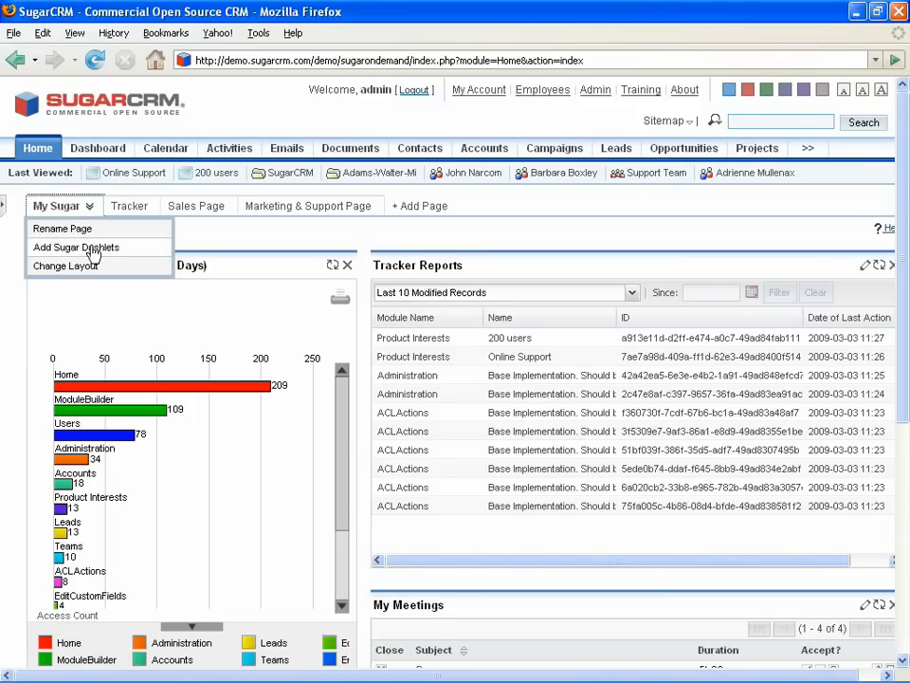
pyautogui.click(92, 248)
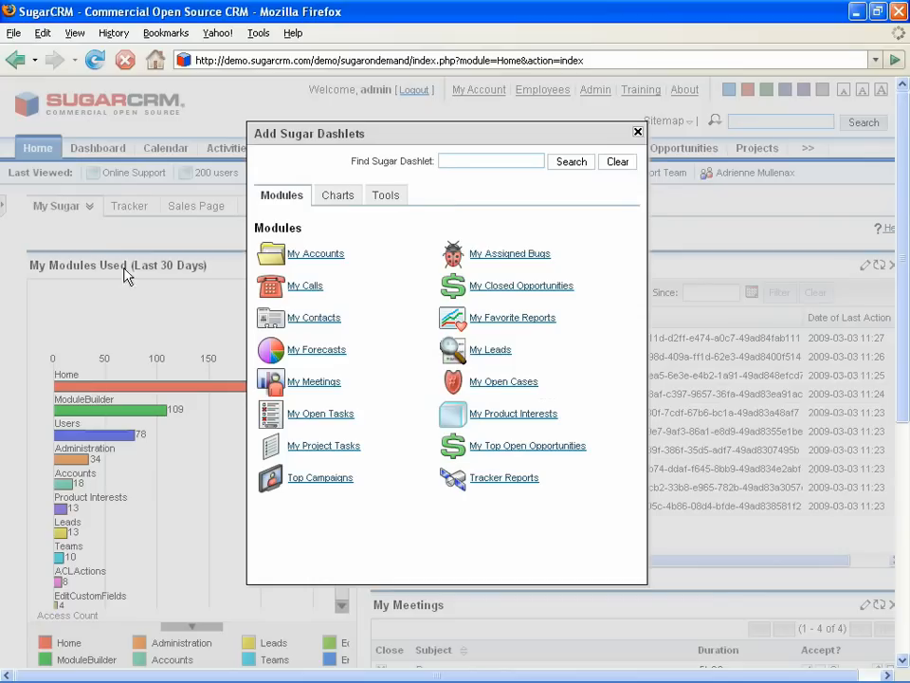
pyautogui.click(515, 414)
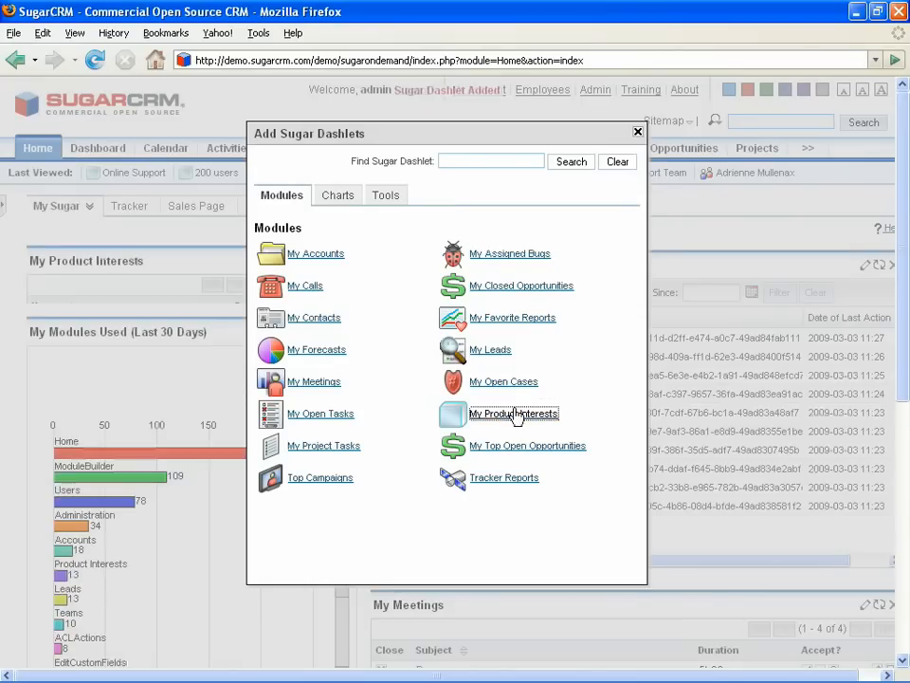
pyautogui.click(638, 132)
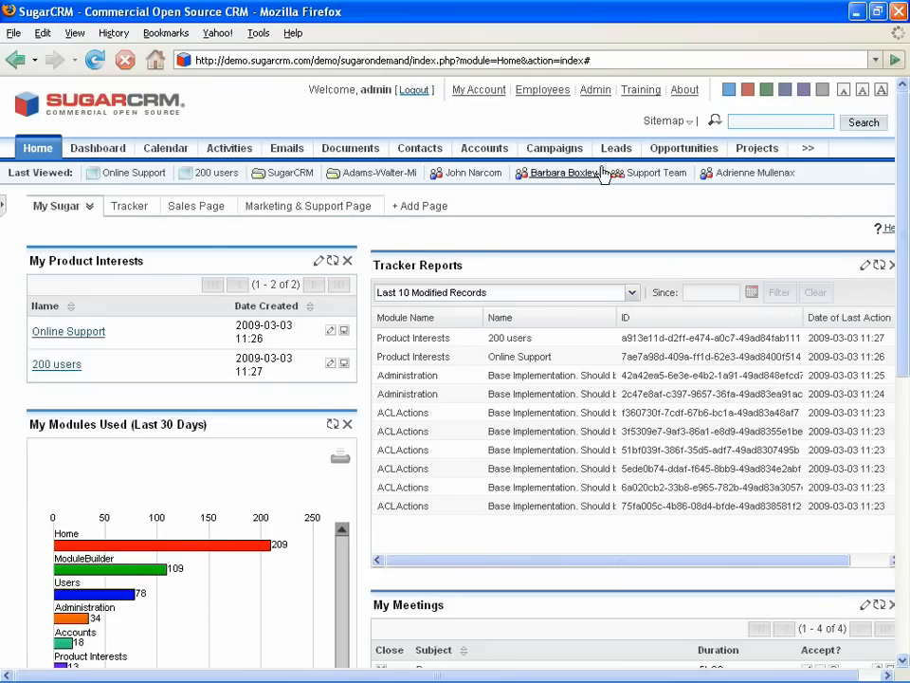
pyautogui.click(99, 335)
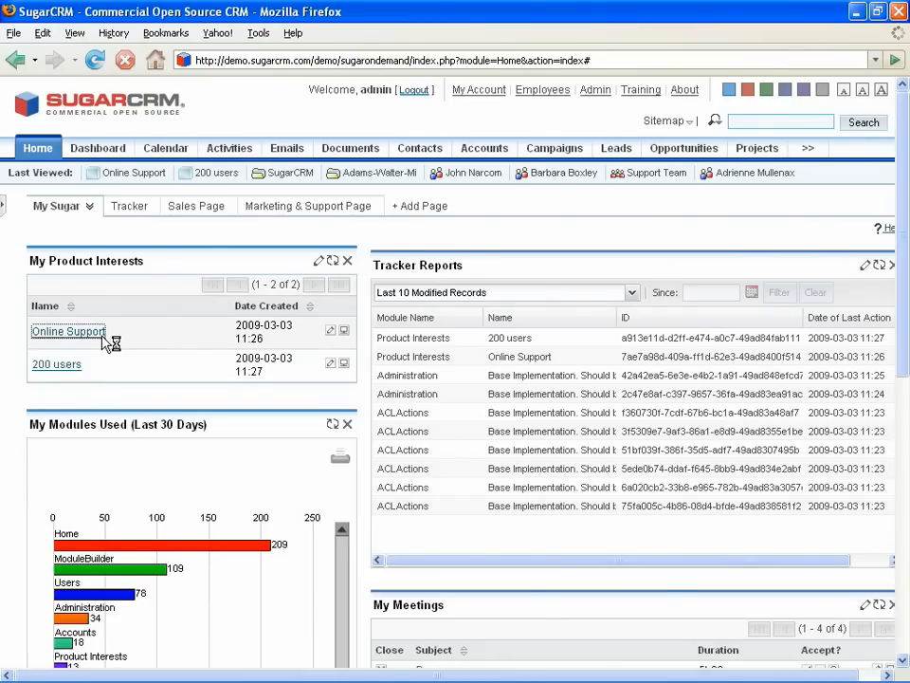